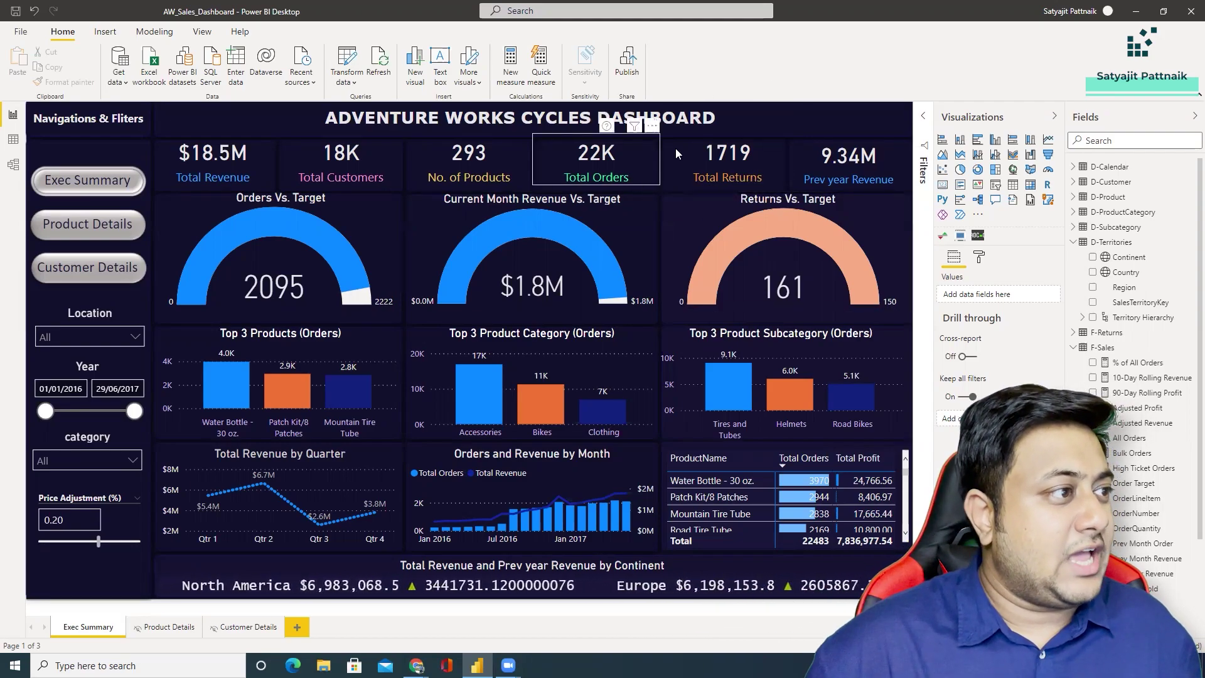
# Switch from the Exec Summary dashboard to the Kaggle Adventure Works dataset page in Chrome.
pyautogui.hotkey('alt', 'Tab')
pyautogui.hotkey('alt', 'Tab')
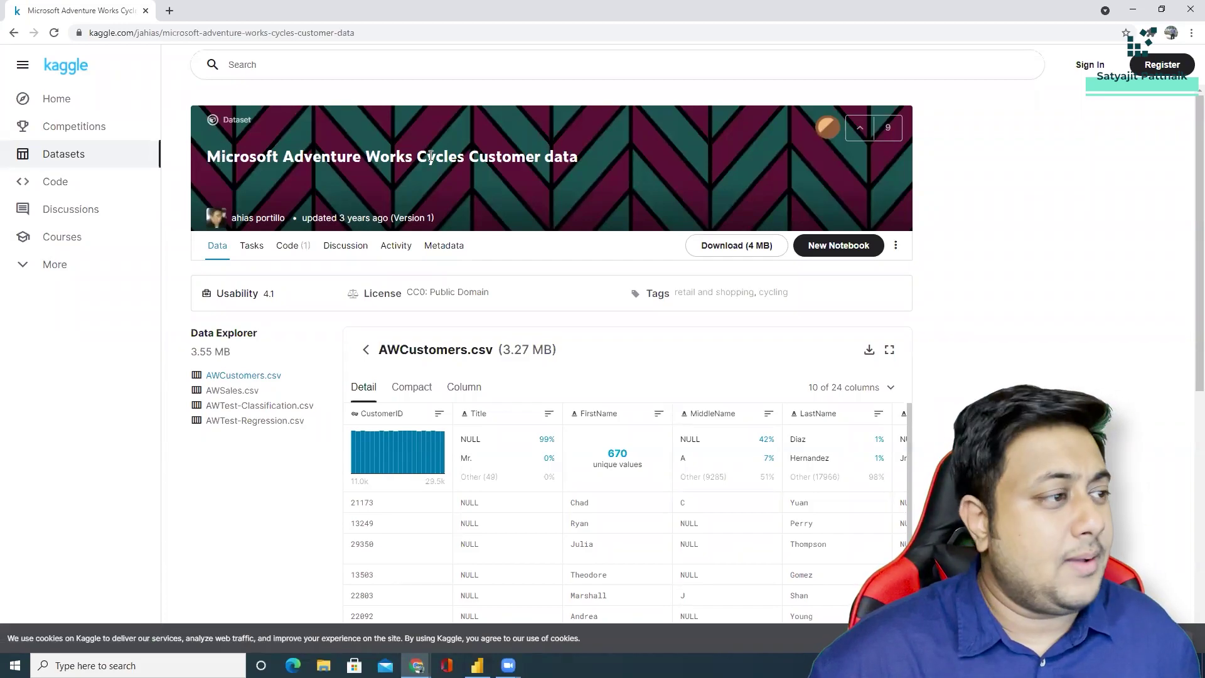
# Preview AWCustomers.csv on the Kaggle page, then switch to the LinkedIn profile window.
pyautogui.scroll(-2, 515, 352)
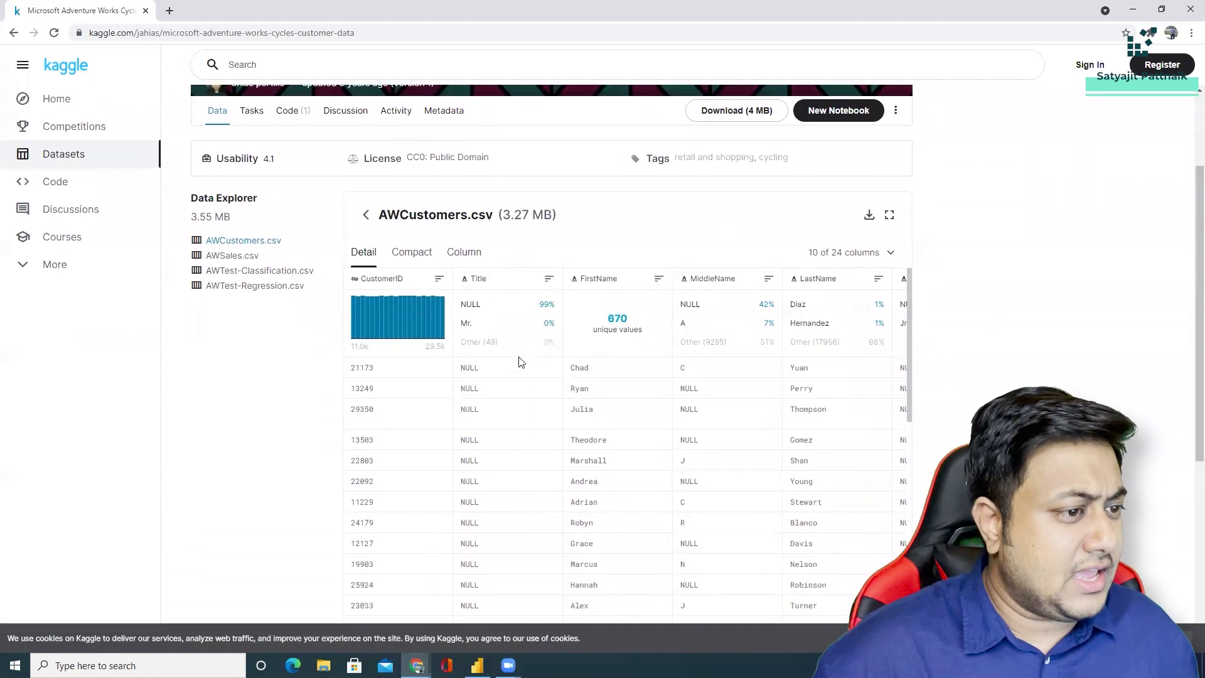
pyautogui.scroll(2, 383, 330)
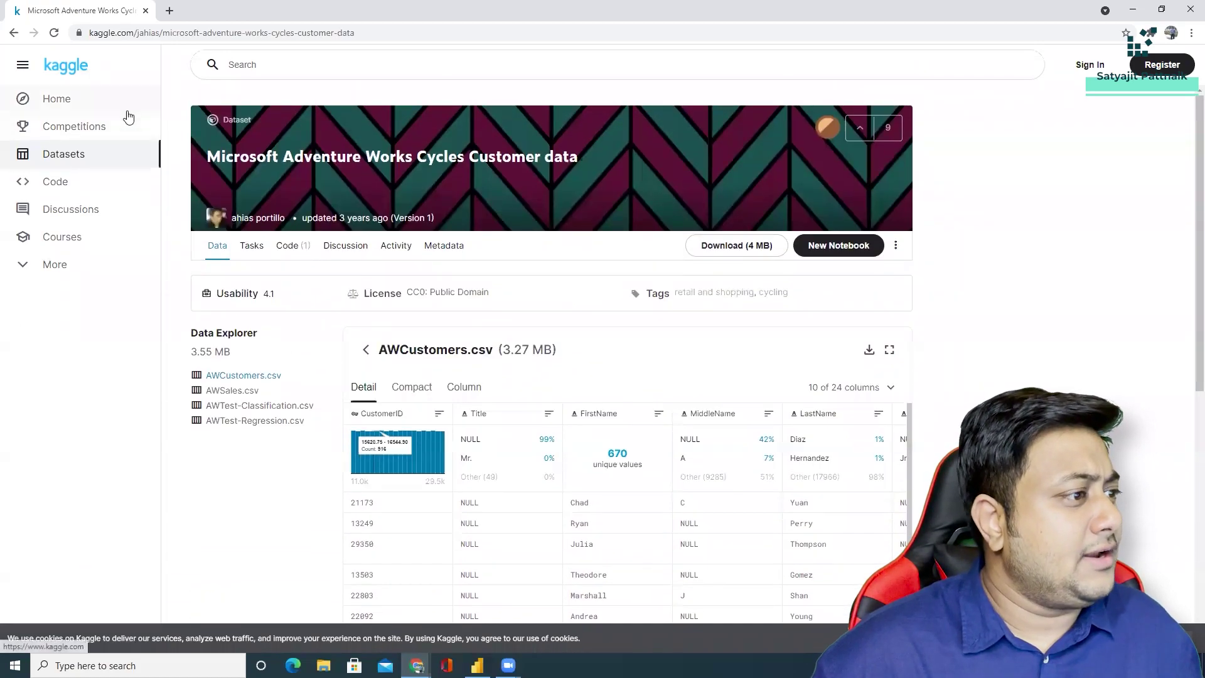
pyautogui.hotkey('alt', 'Tab')
pyautogui.hotkey('alt', 'Tab')
pyautogui.hotkey('alt', 'Tab')
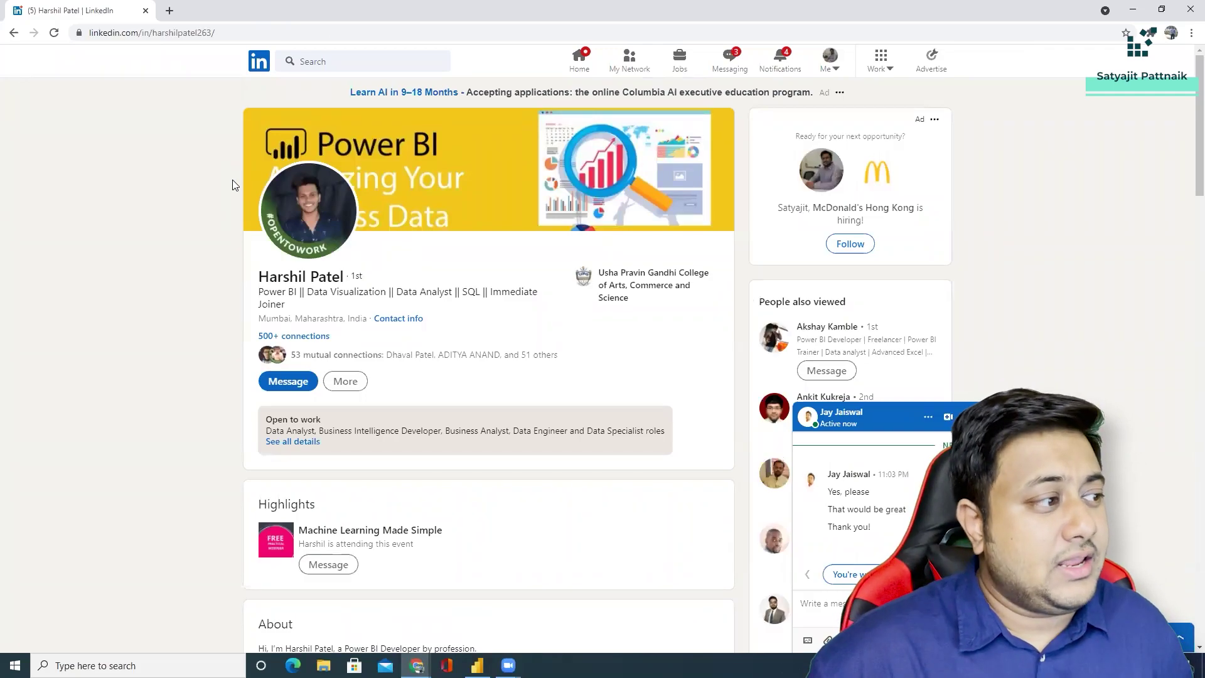
# Dismiss the chat popup, scroll the profile down to Featured and back up, then return to Power BI.
pyautogui.press('Escape')
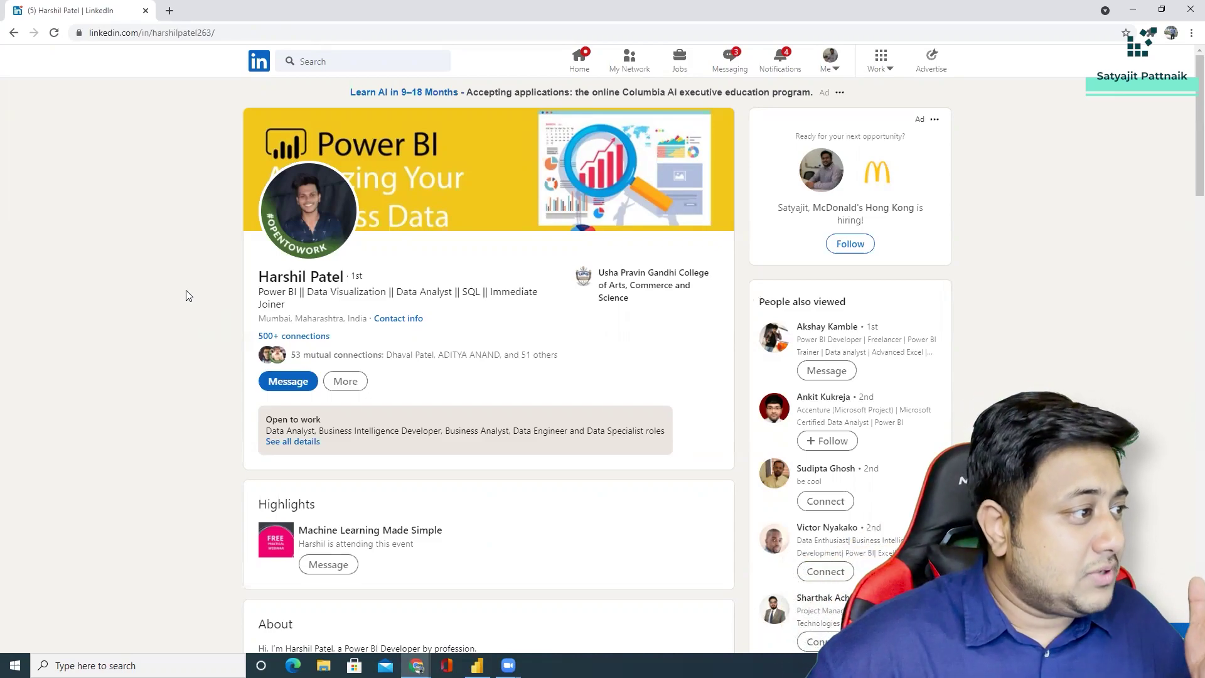
pyautogui.scroll(-10, 220, 342)
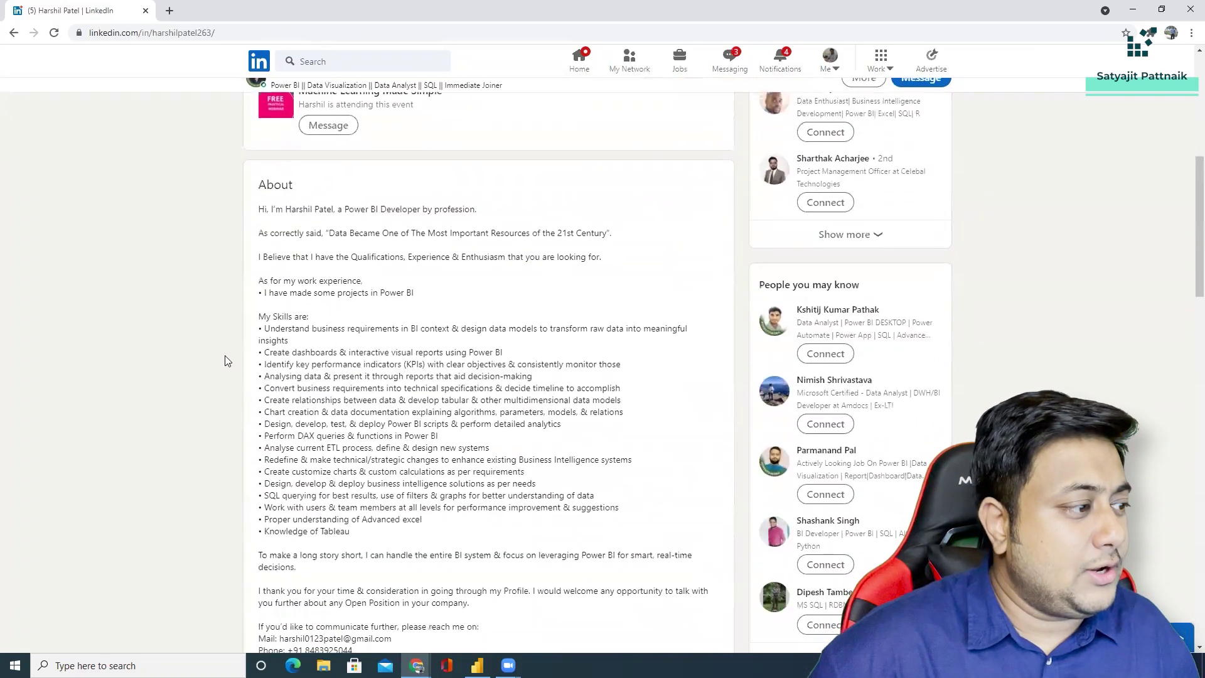
pyautogui.scroll(-10, 226, 373)
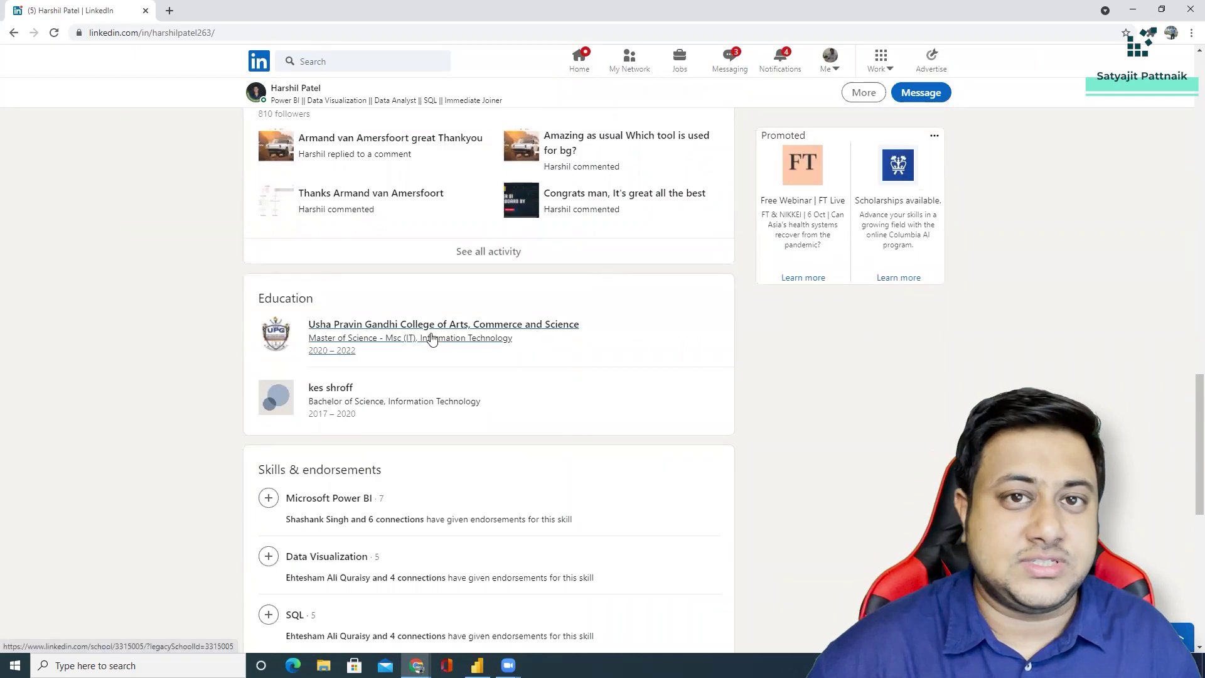
pyautogui.scroll(7, 352, 376)
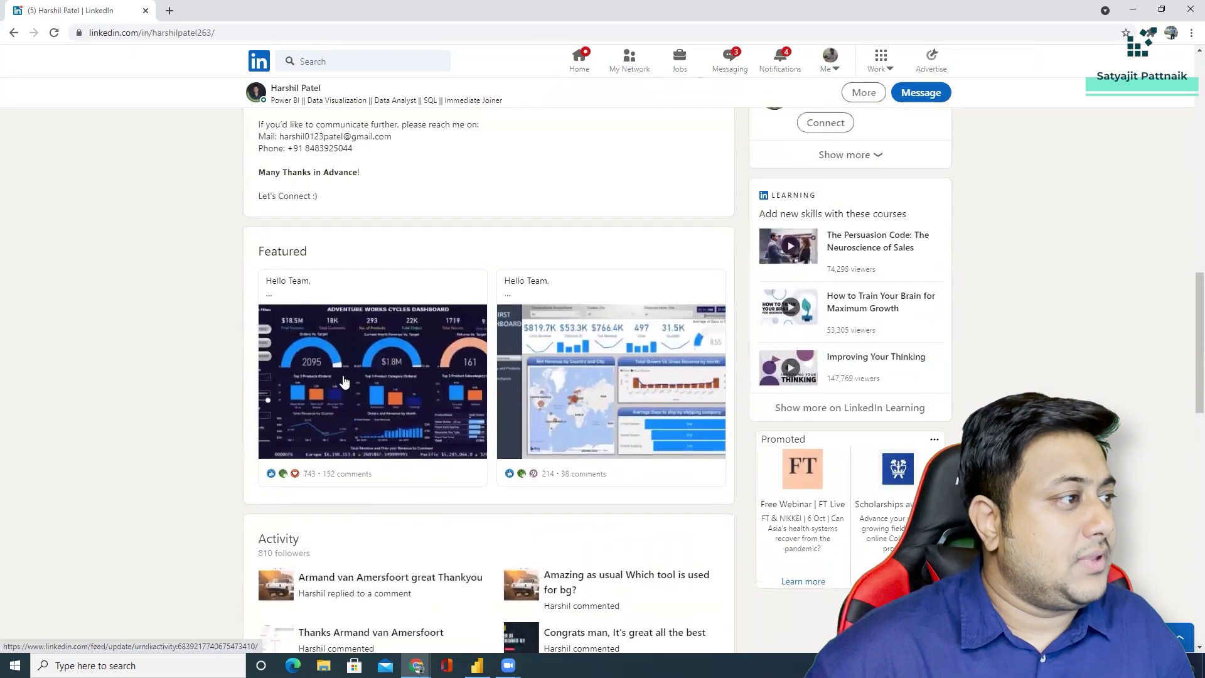
pyautogui.scroll(10, 345, 376)
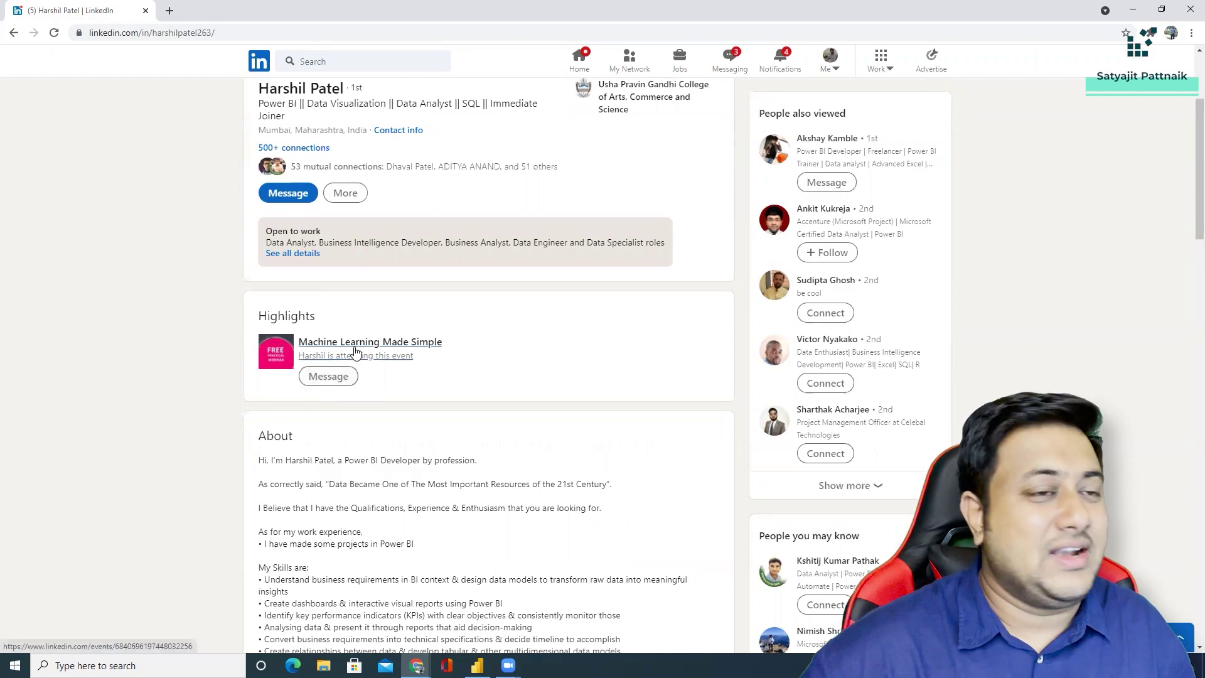
pyautogui.scroll(3, 339, 348)
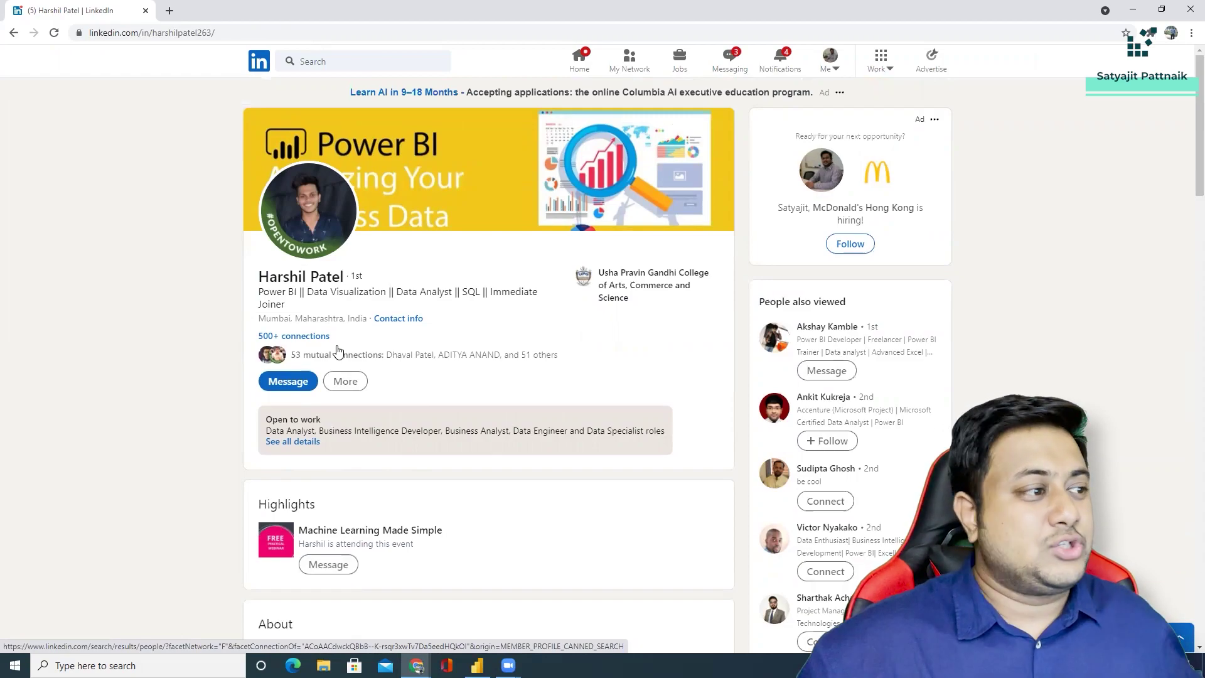
pyautogui.hotkey('alt', 'Tab')
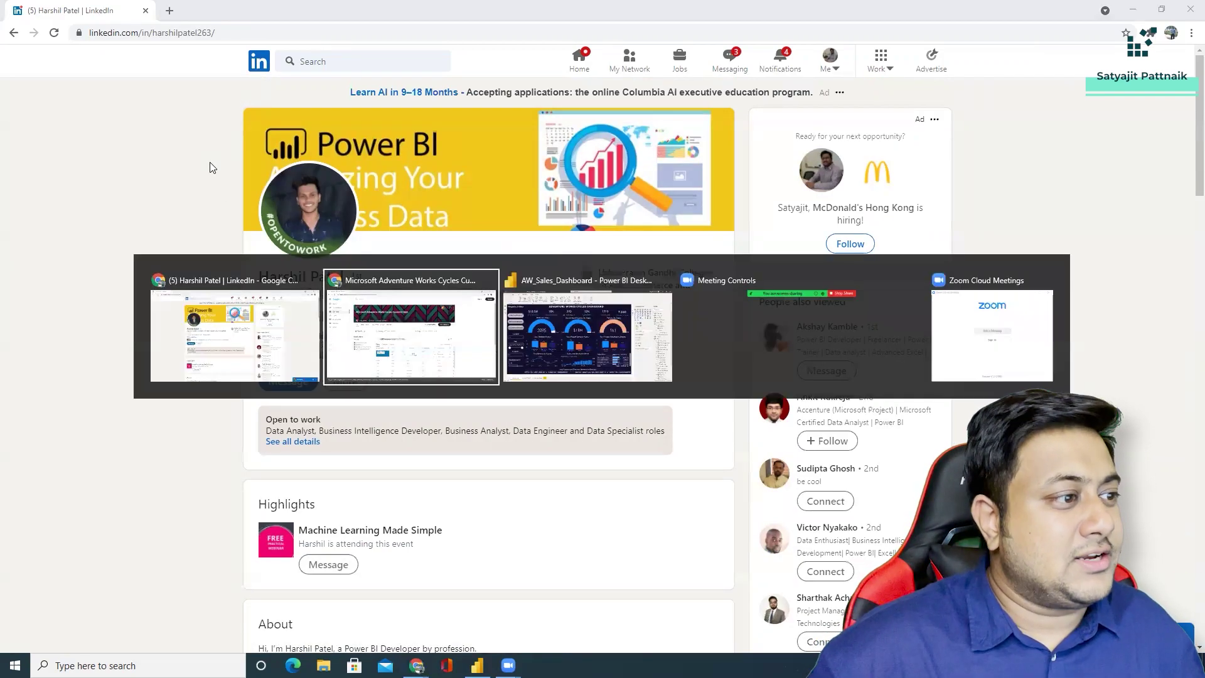
pyautogui.press('Tab')
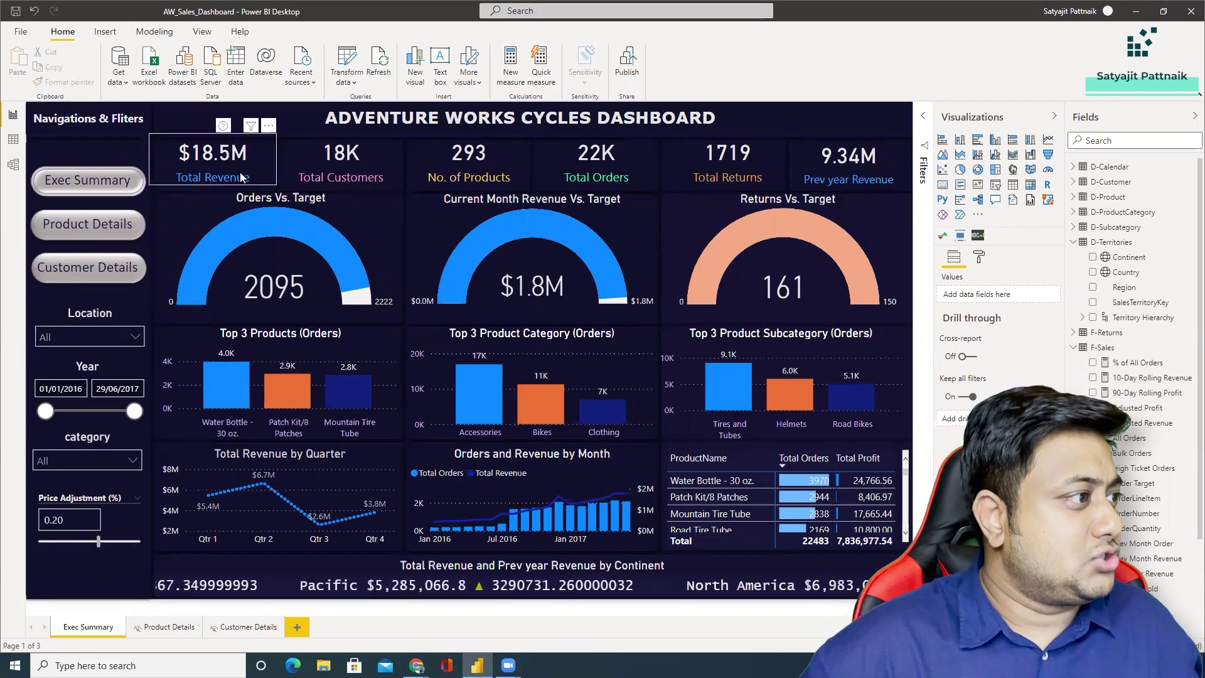
pyautogui.click(352, 171)
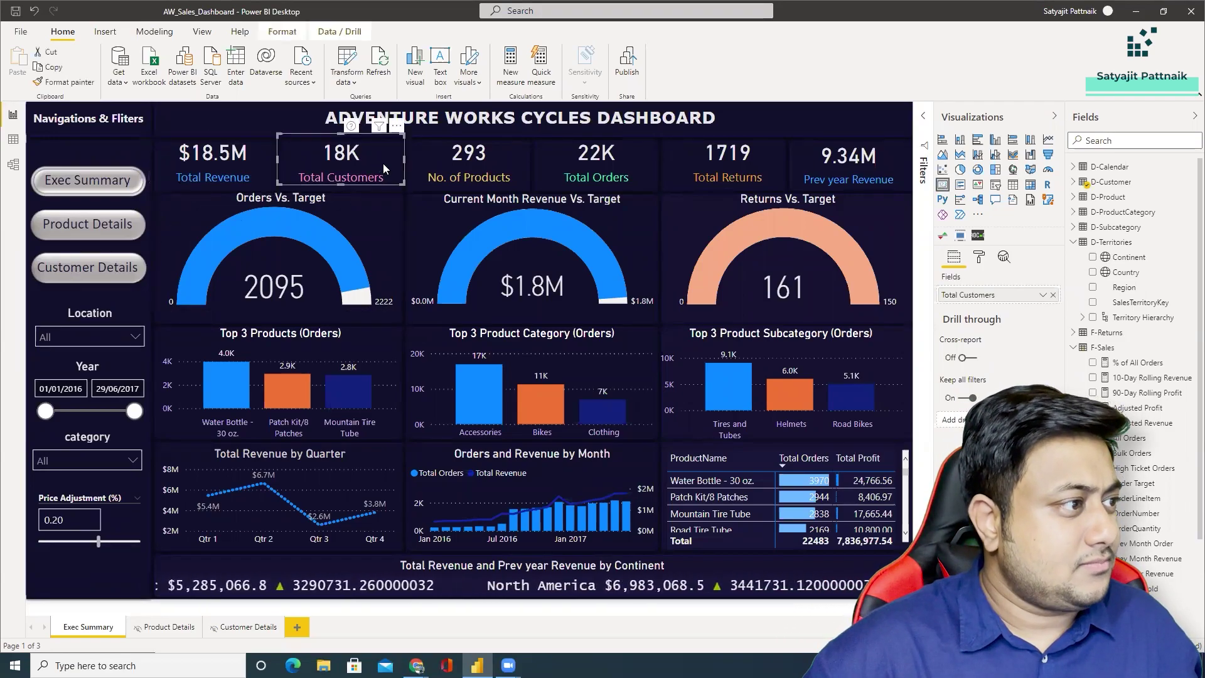
pyautogui.click(502, 171)
pyautogui.click(630, 163)
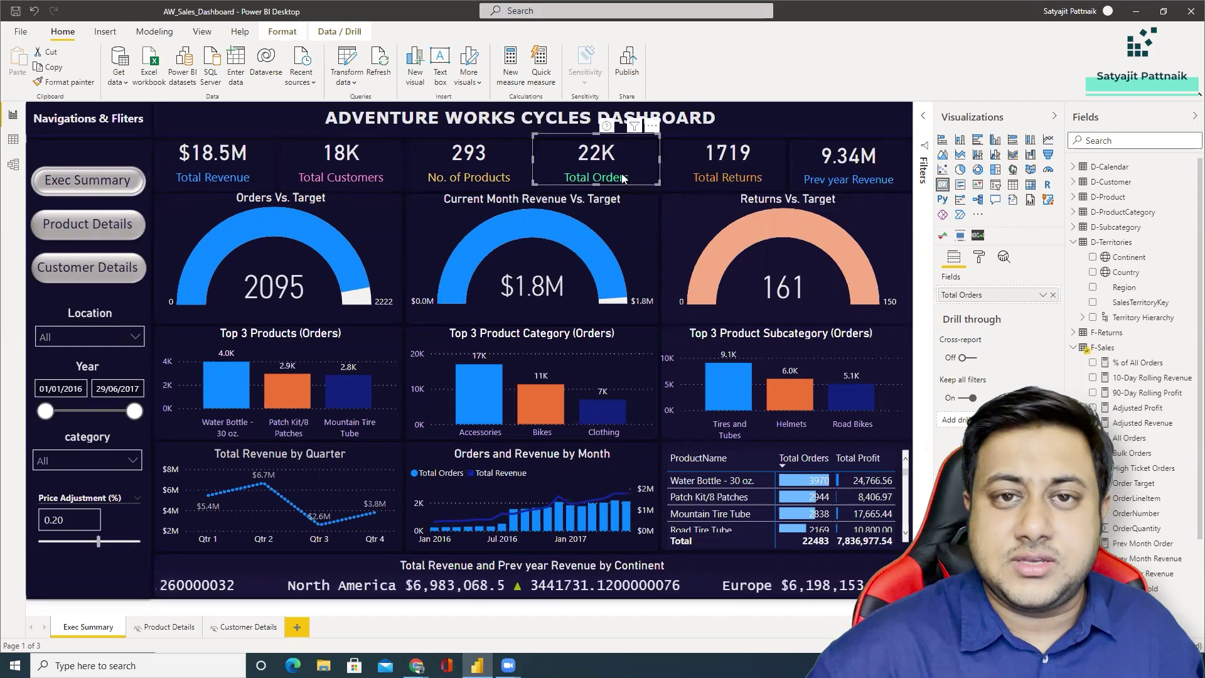
pyautogui.click(255, 170)
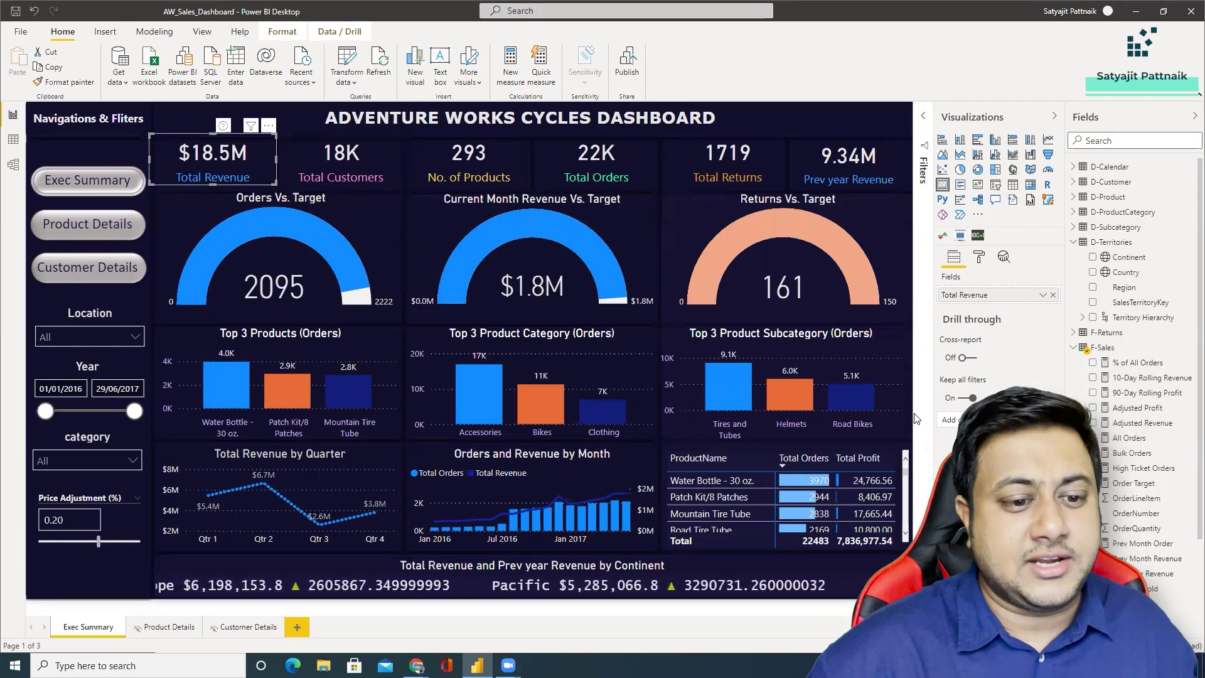
pyautogui.scroll(-3, 1133, 463)
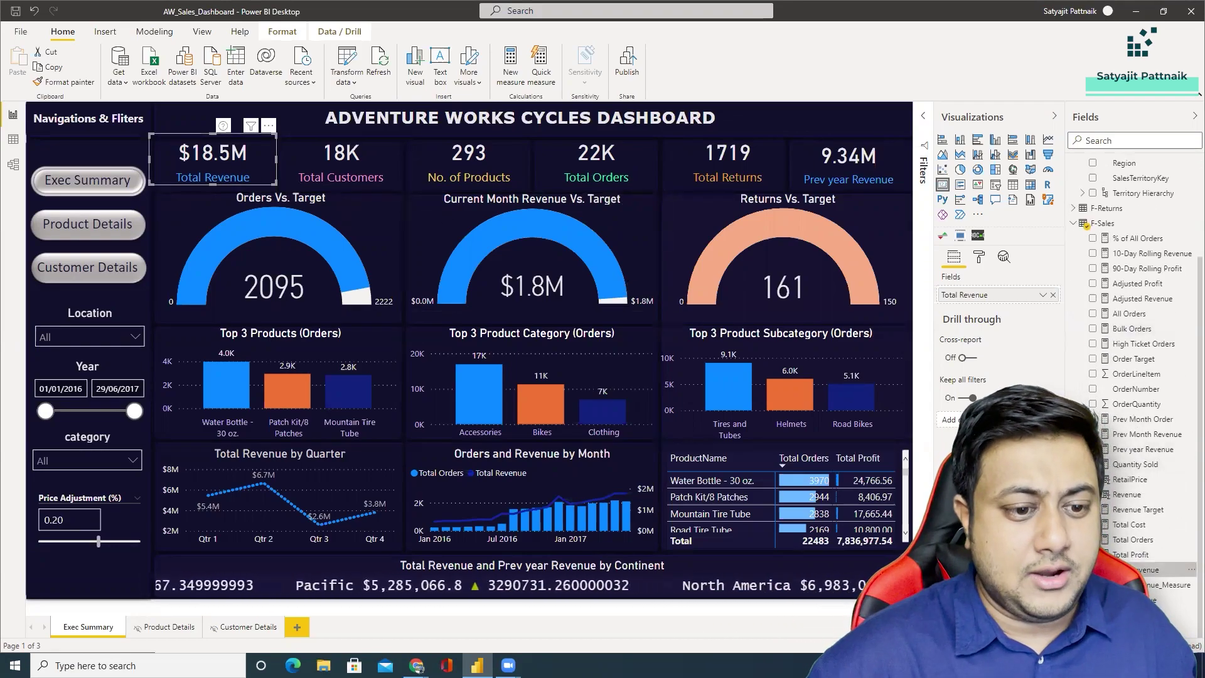
pyautogui.click(1136, 569)
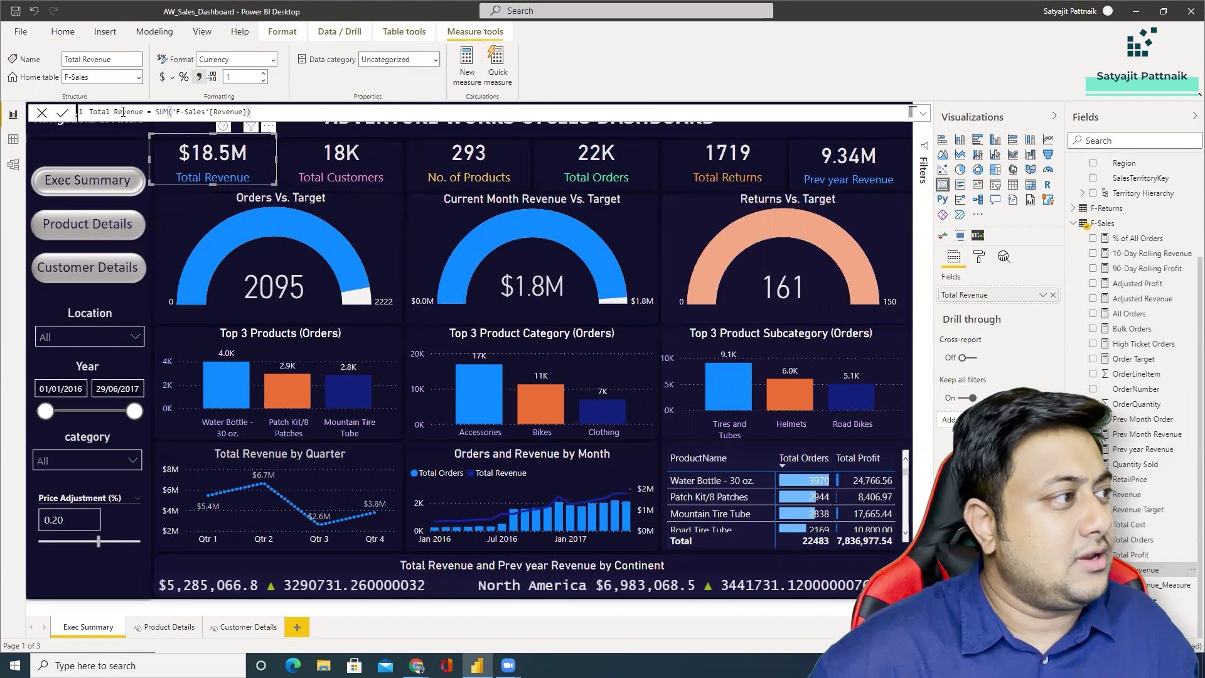
pyautogui.moveTo(156, 114); pyautogui.dragTo(251, 112)
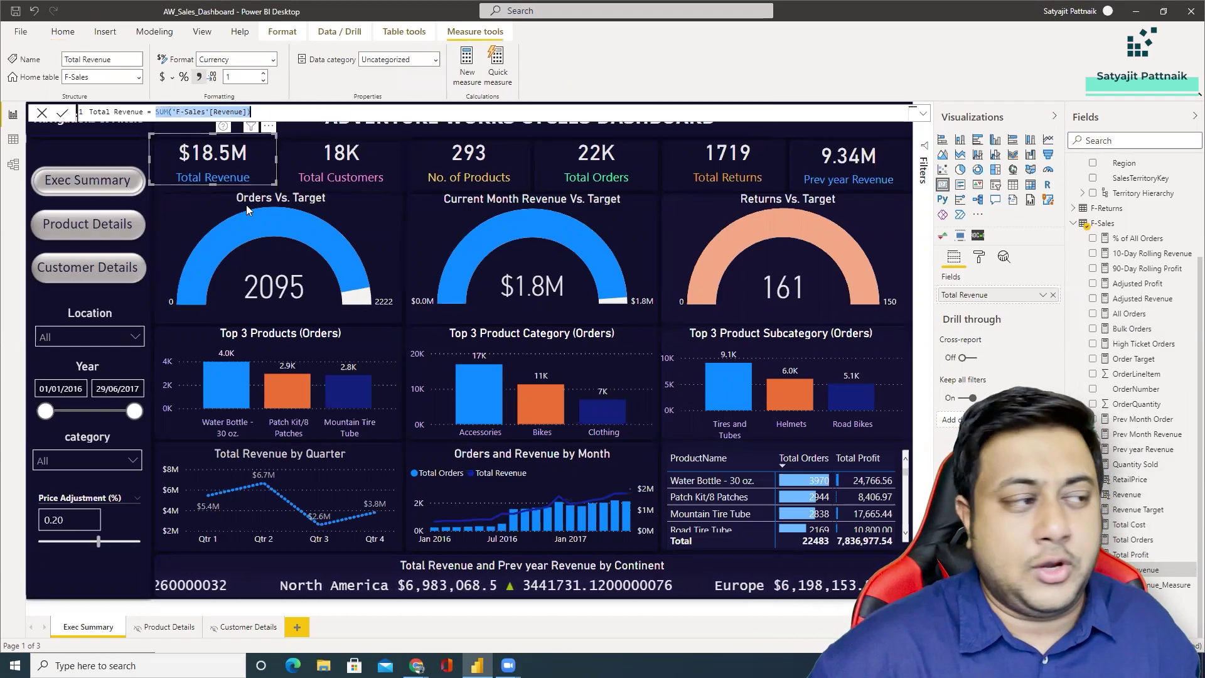
pyautogui.click(315, 182)
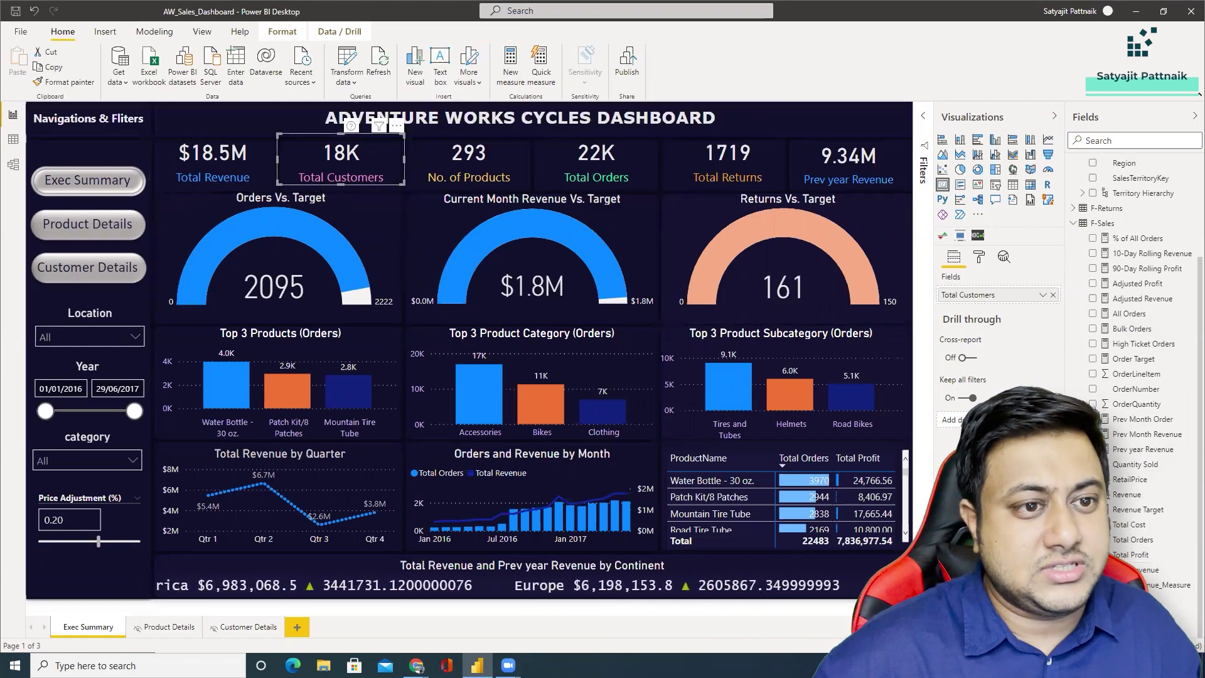
pyautogui.scroll(10, 1162, 367)
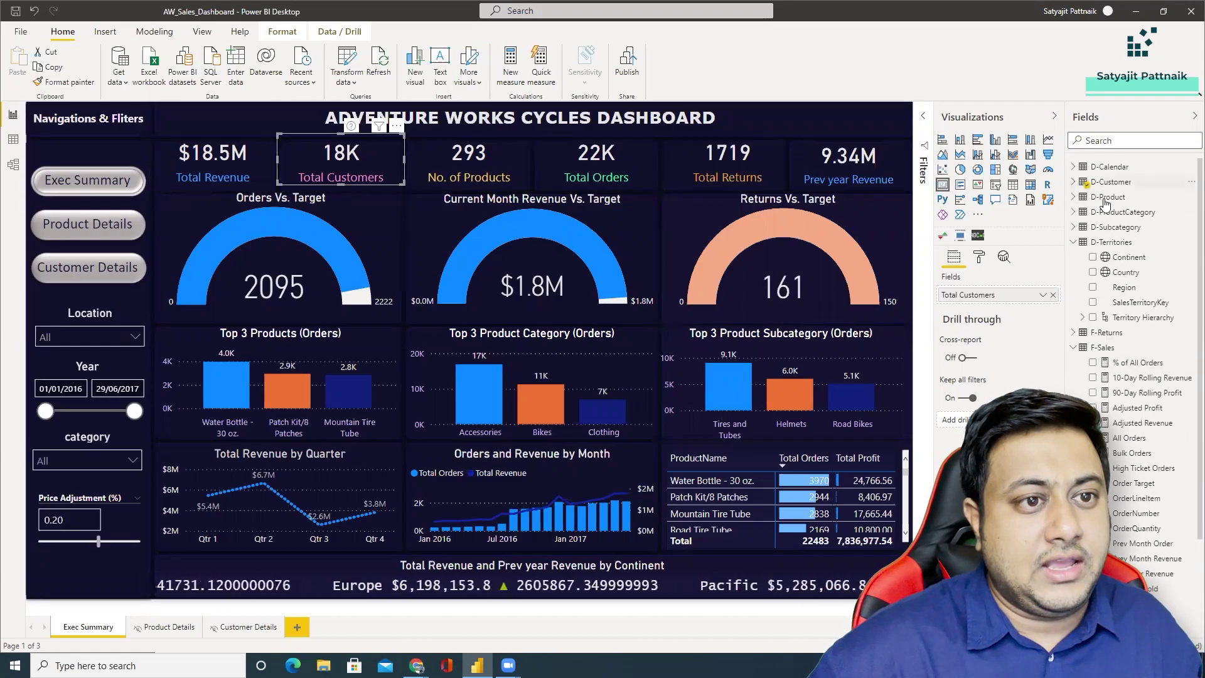
pyautogui.click(1139, 528)
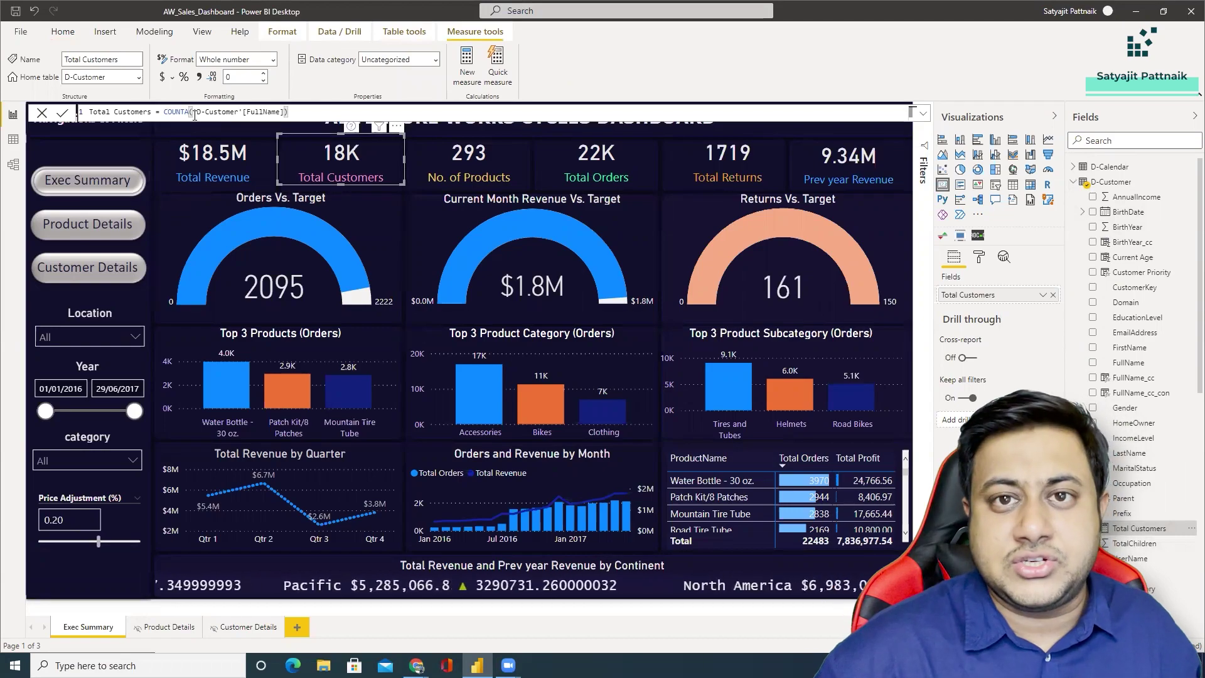
pyautogui.click(464, 162)
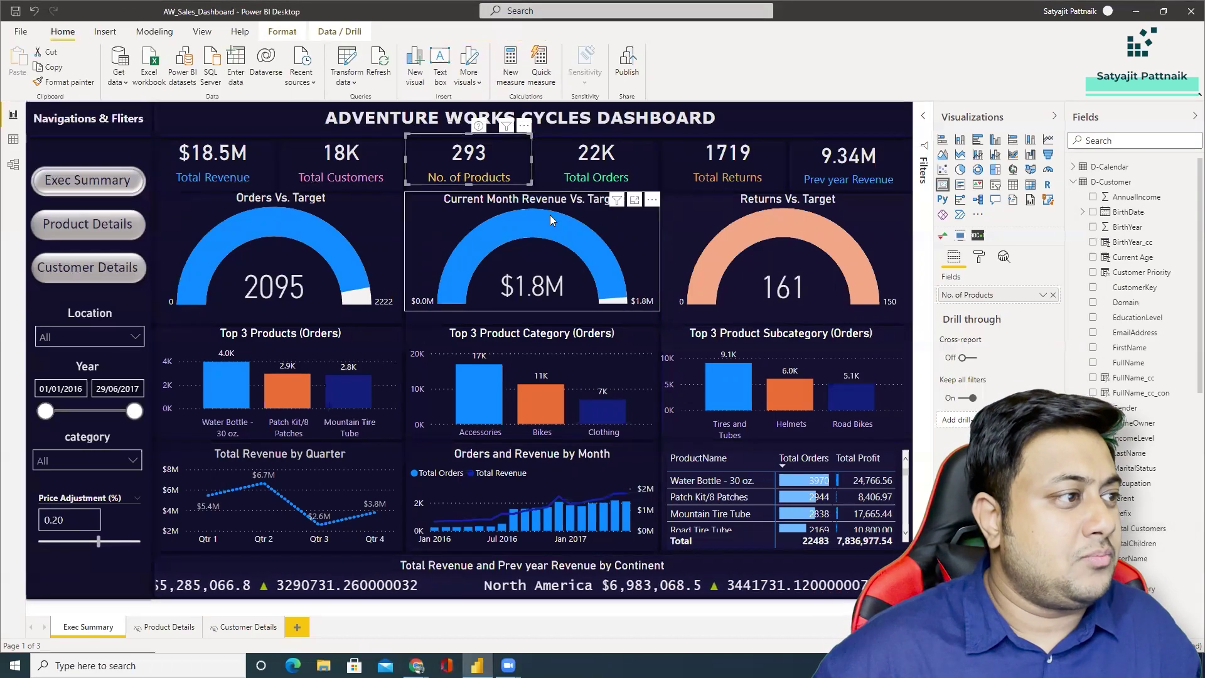
pyautogui.scroll(-3, 1130, 283)
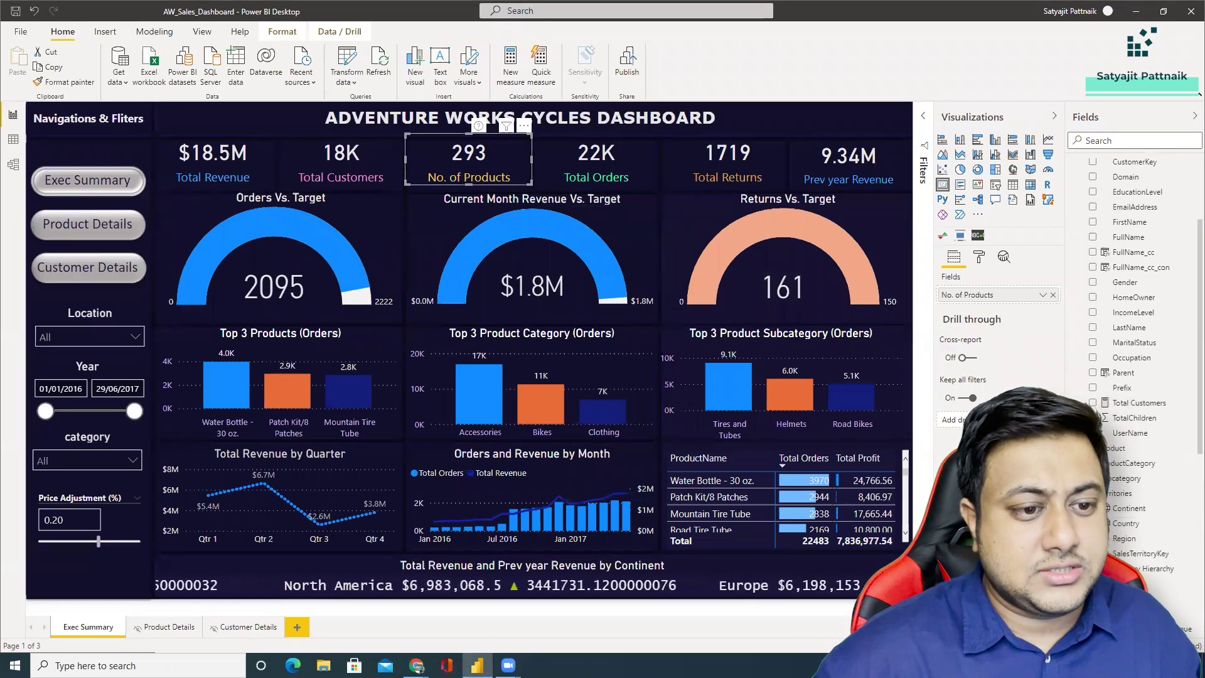
pyautogui.click(1124, 447)
pyautogui.click(1149, 522)
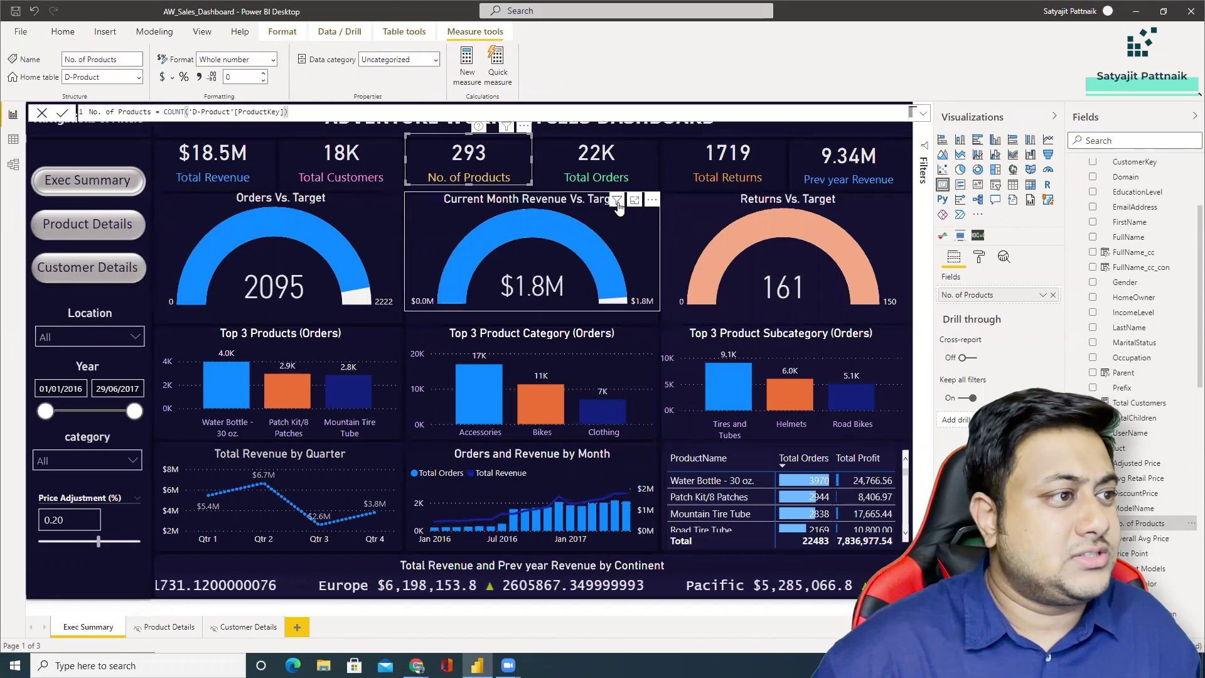
pyautogui.click(652, 161)
pyautogui.click(775, 168)
pyautogui.click(847, 164)
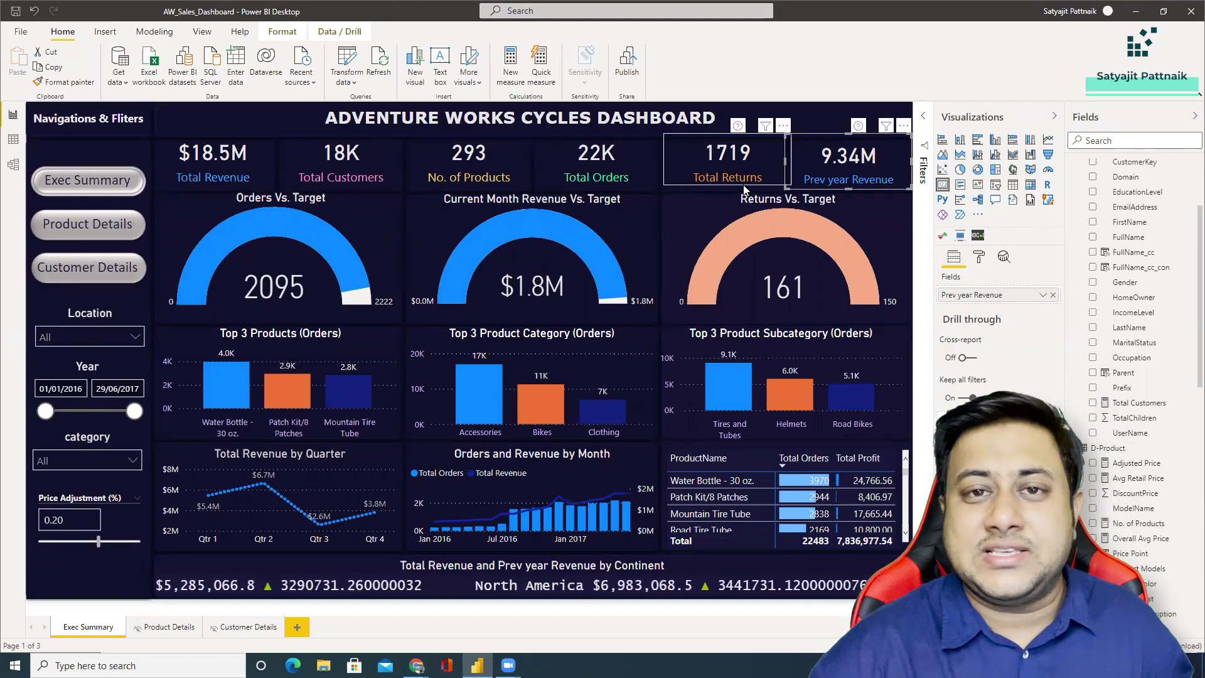
# Select the Orders, Current Month Revenue and Returns Vs. Target gauges in turn.
pyautogui.click(361, 242)
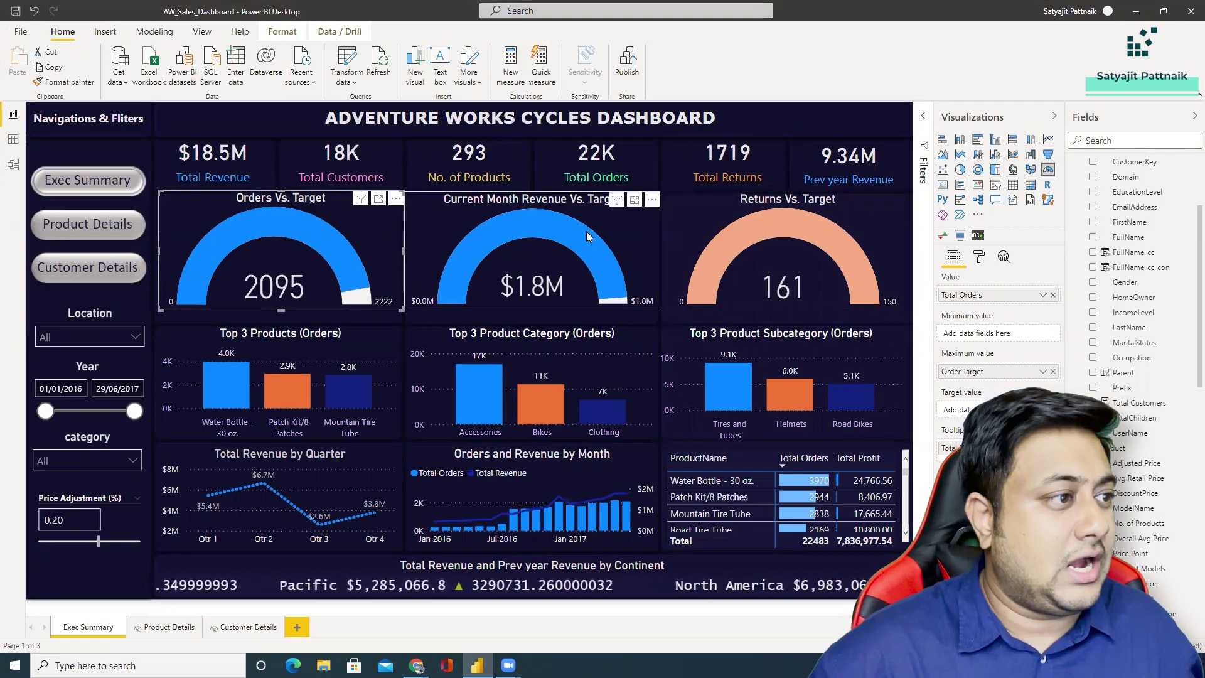
pyautogui.click(544, 243)
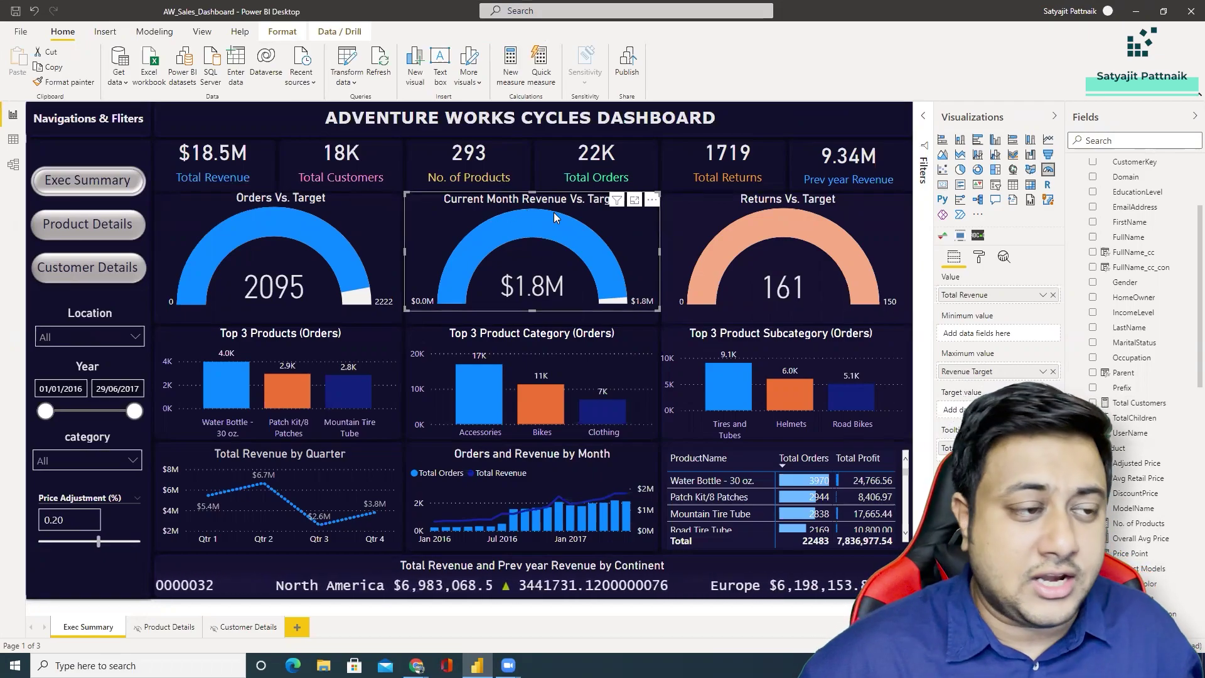
pyautogui.click(704, 226)
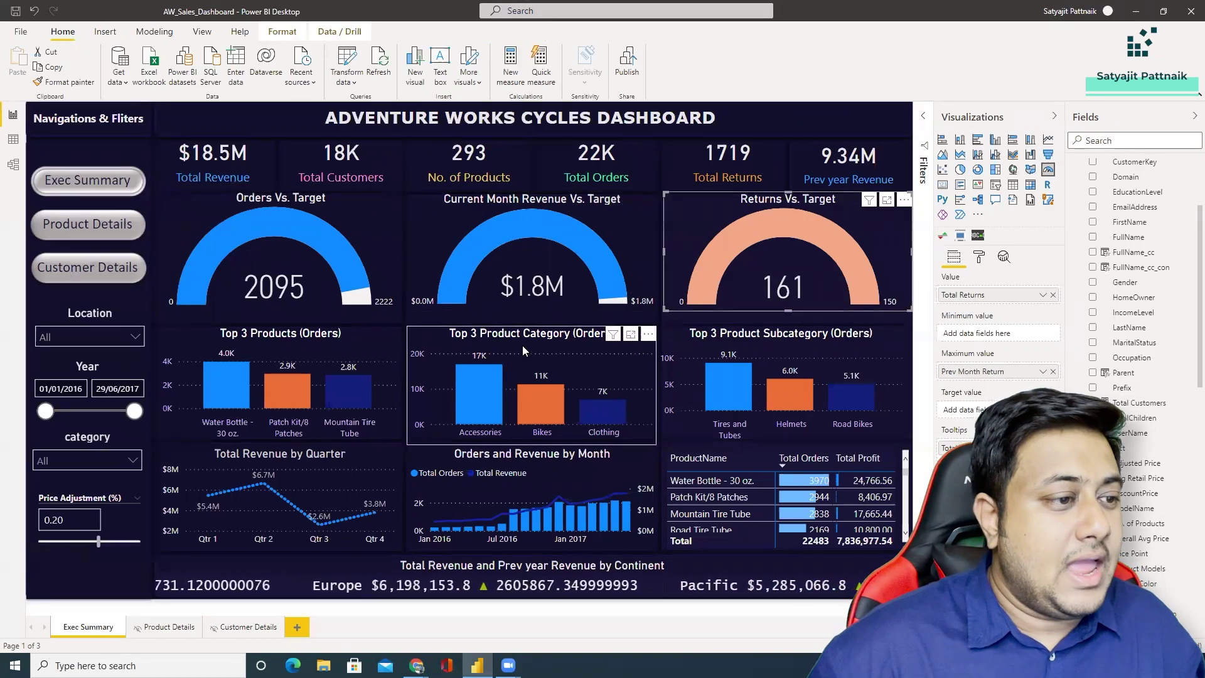
# In the Fields pane, collapse D-Customer and D-Product, and expand F-Returns to show its measures.
pyautogui.scroll(2, 1065, 198)
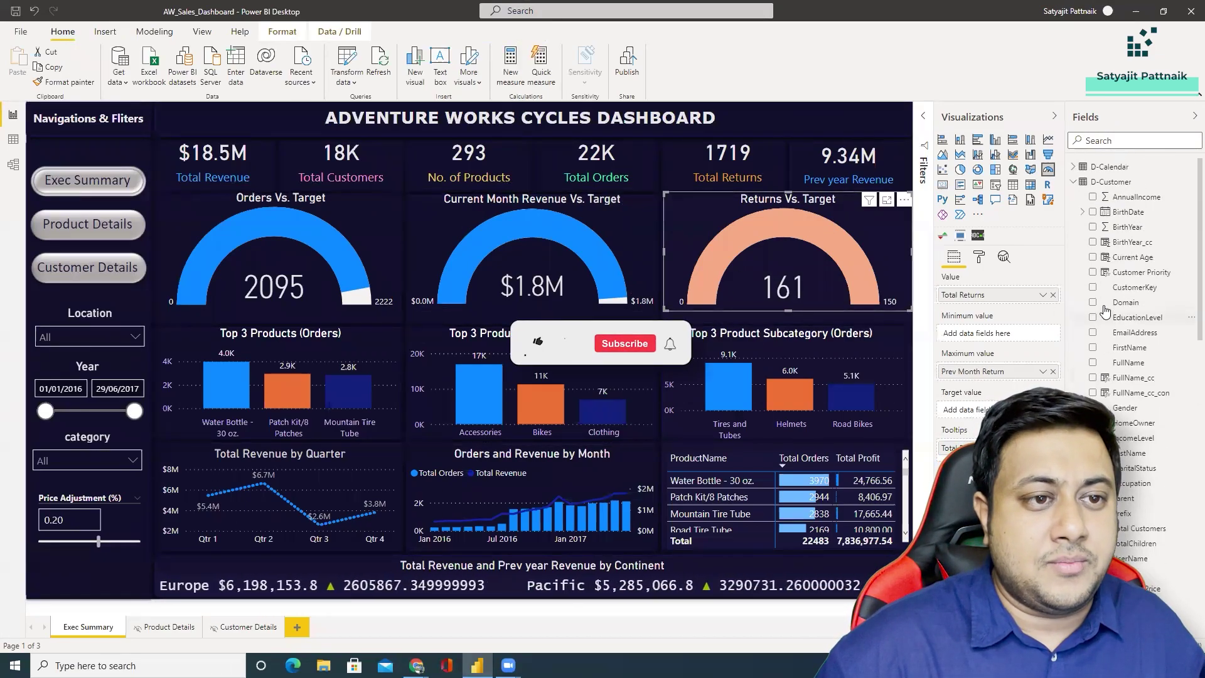
pyautogui.click(1074, 183)
pyautogui.click(1120, 198)
pyautogui.click(1073, 197)
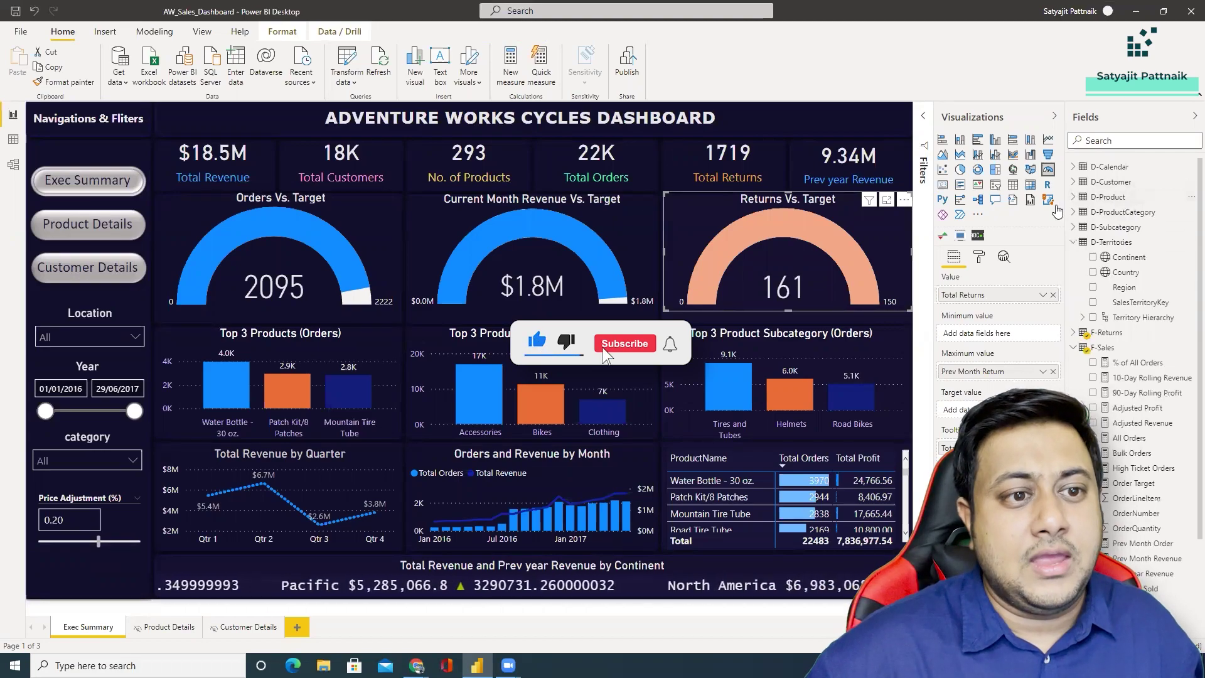
pyautogui.click(1074, 332)
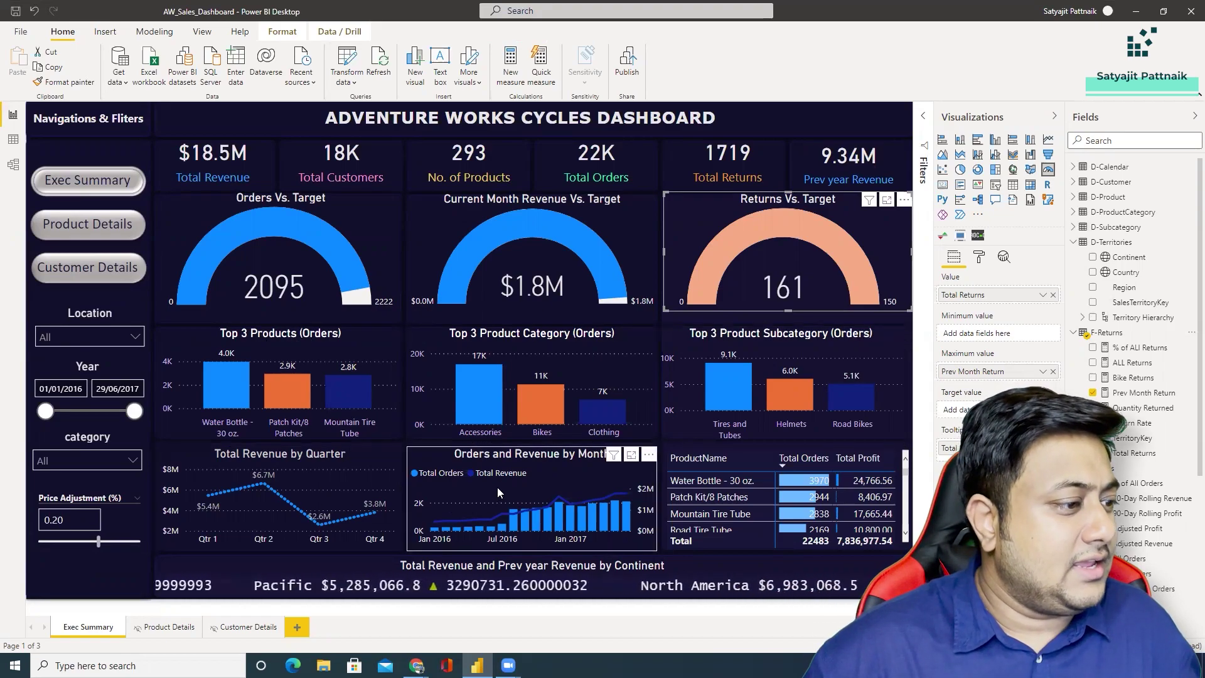
pyautogui.click(571, 484)
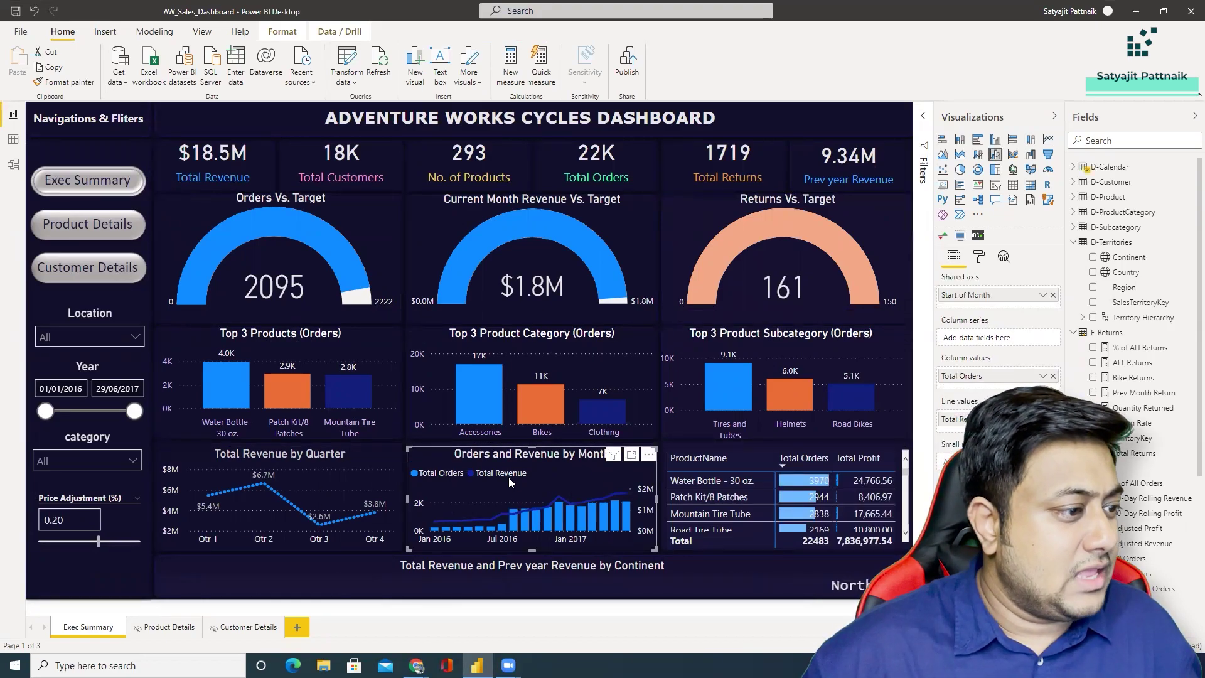
pyautogui.click(981, 257)
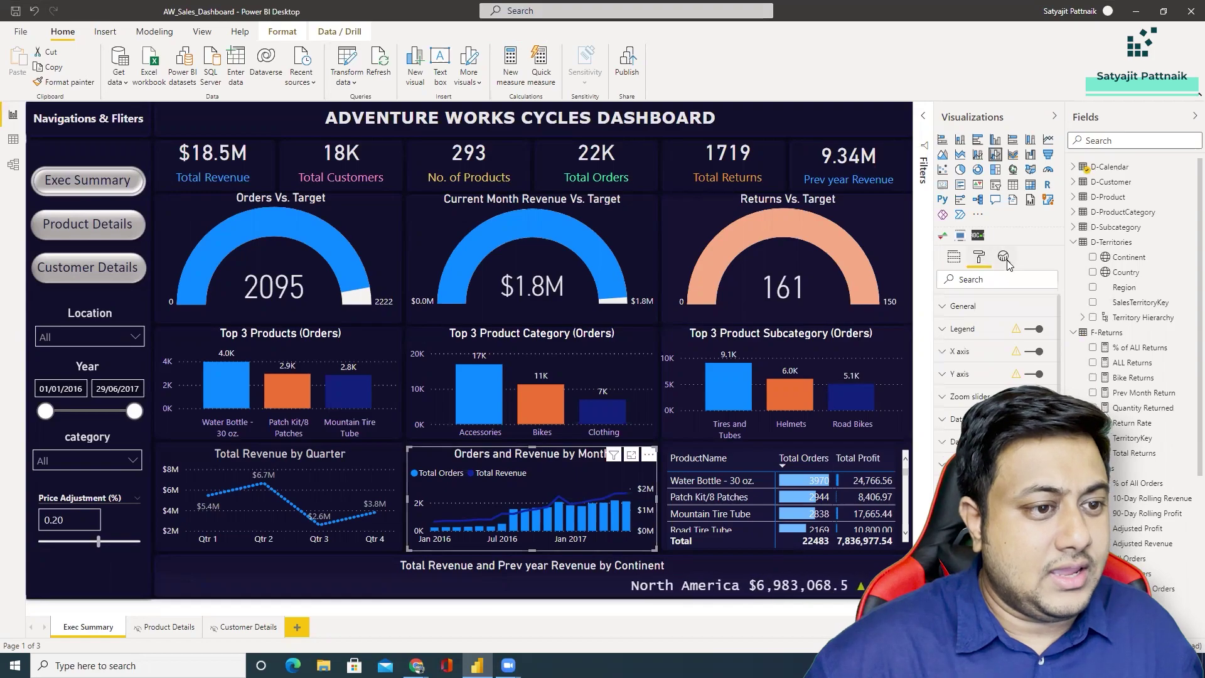
pyautogui.click(1006, 259)
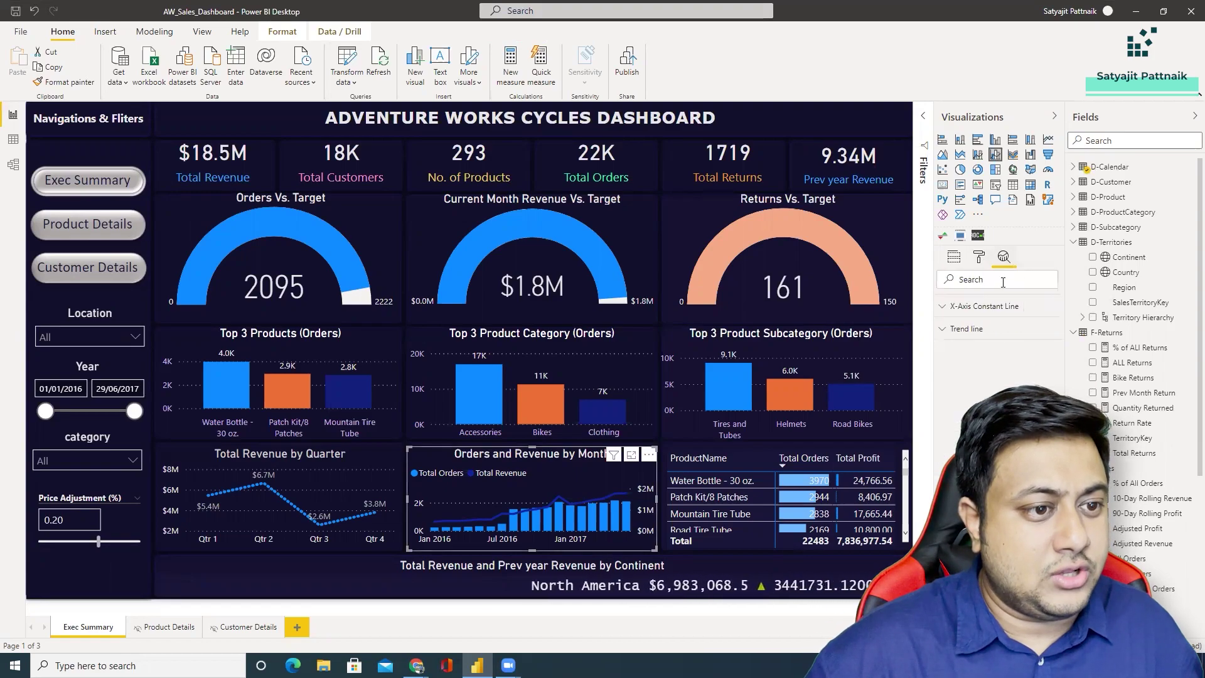
pyautogui.click(954, 260)
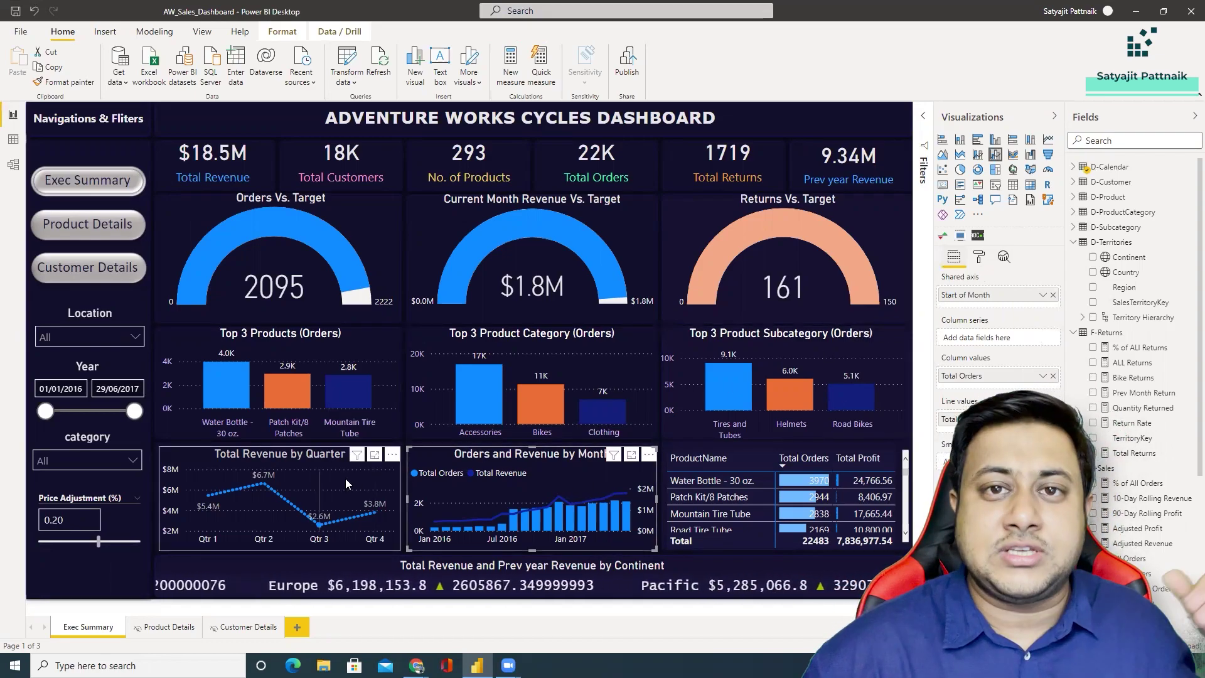
pyautogui.moveTo(343, 477)
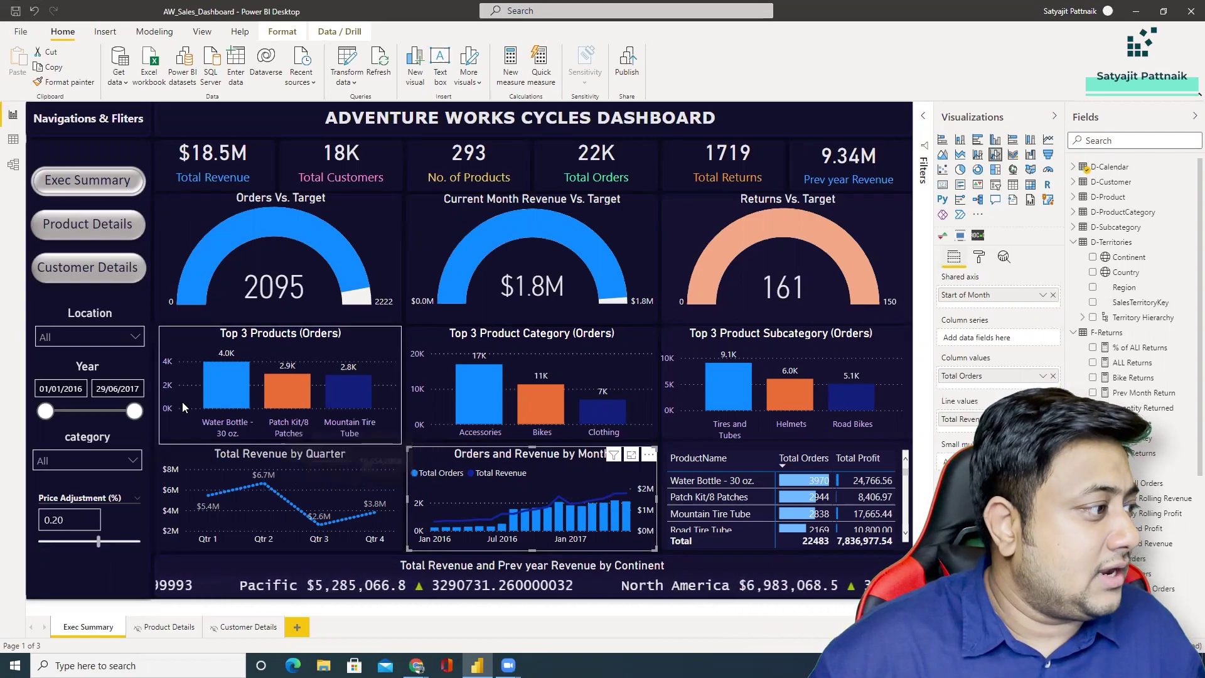
pyautogui.click(74, 340)
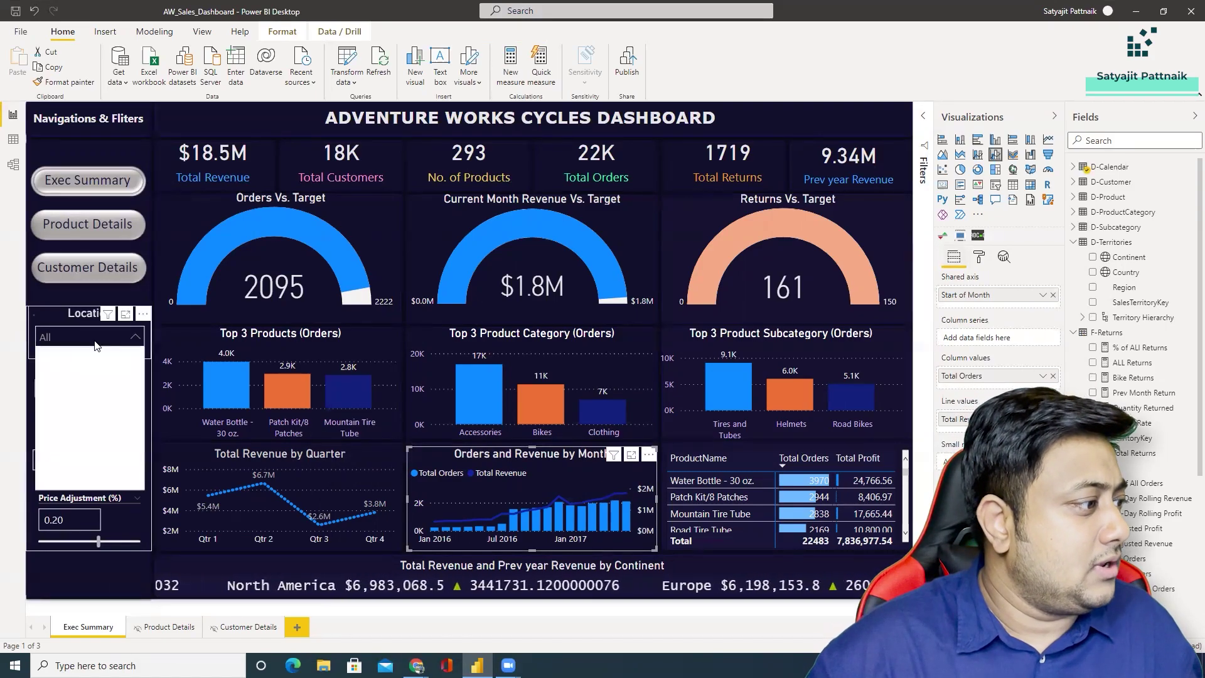
pyautogui.click(85, 334)
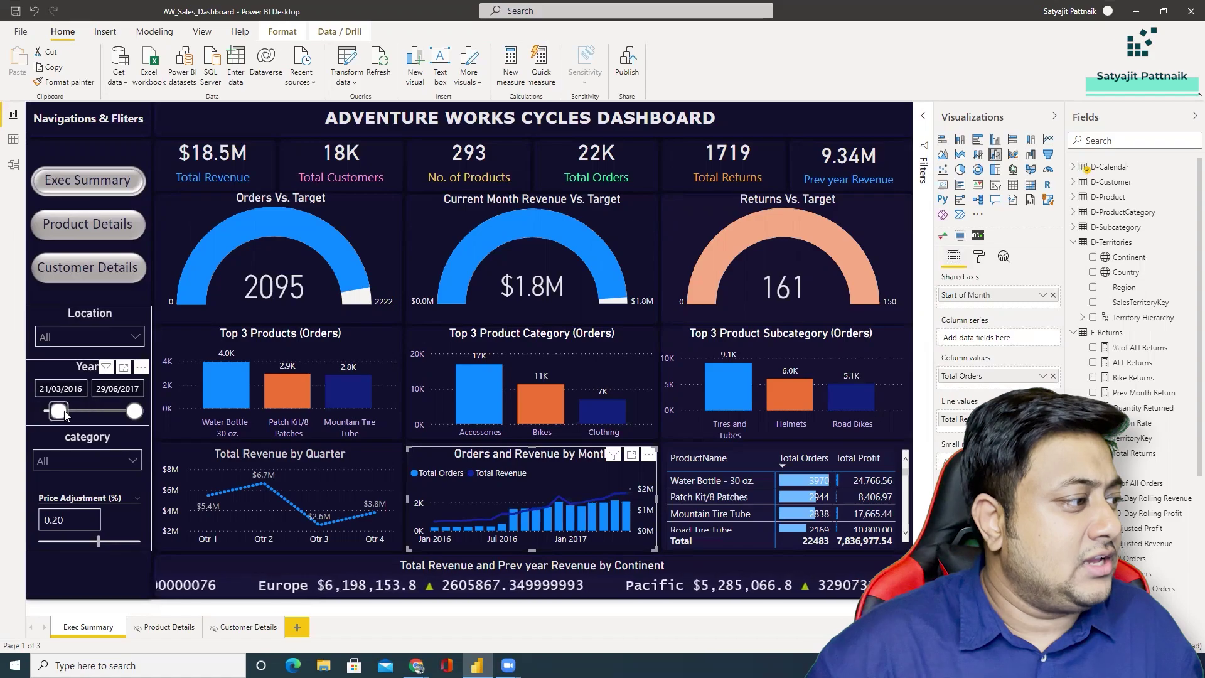
pyautogui.click(67, 459)
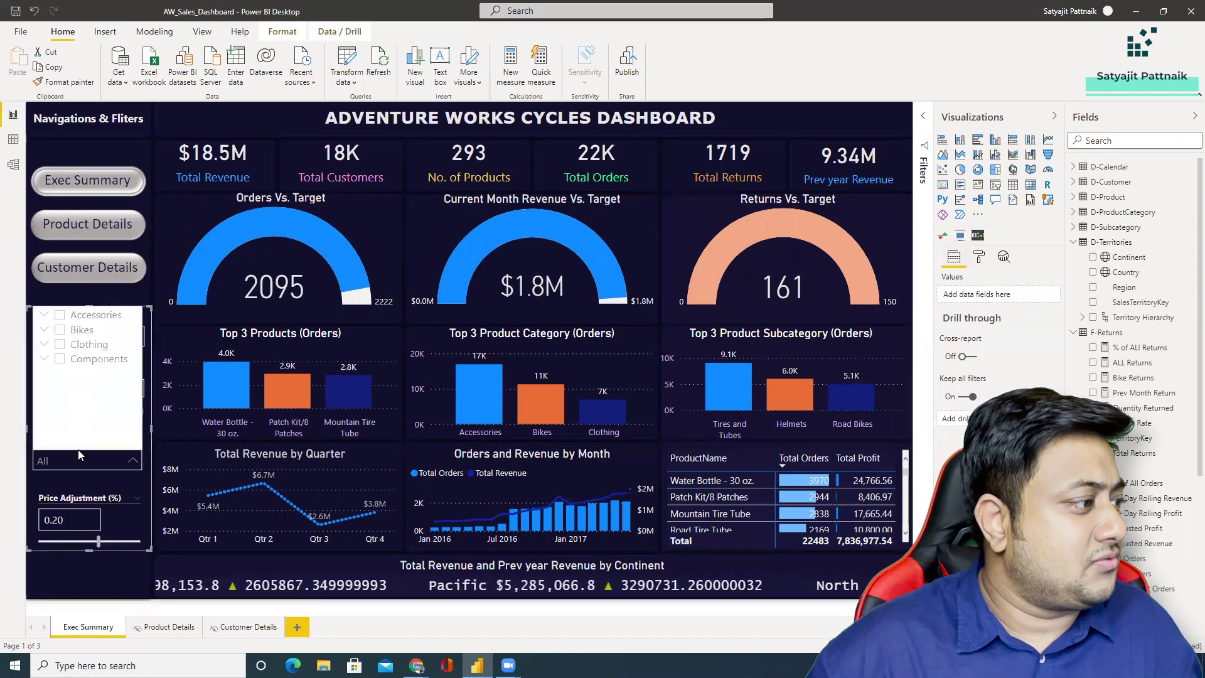
pyautogui.click(75, 459)
pyautogui.moveTo(44, 519); pyautogui.dragTo(74, 520)
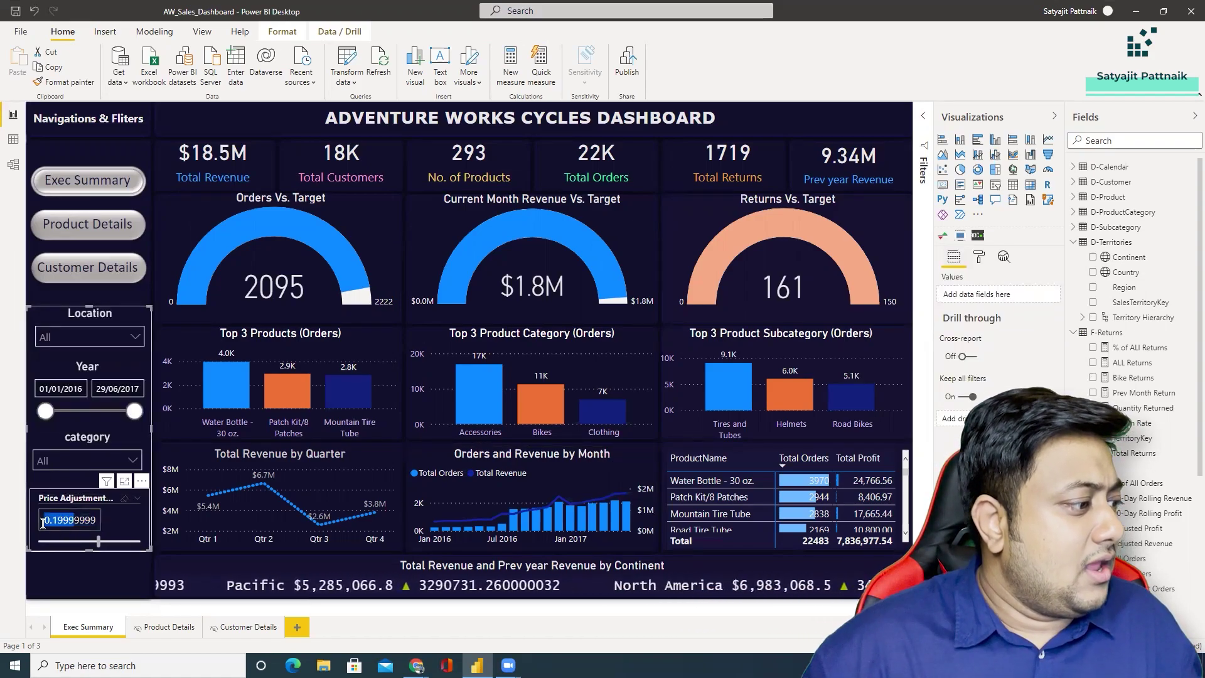
pyautogui.click(91, 568)
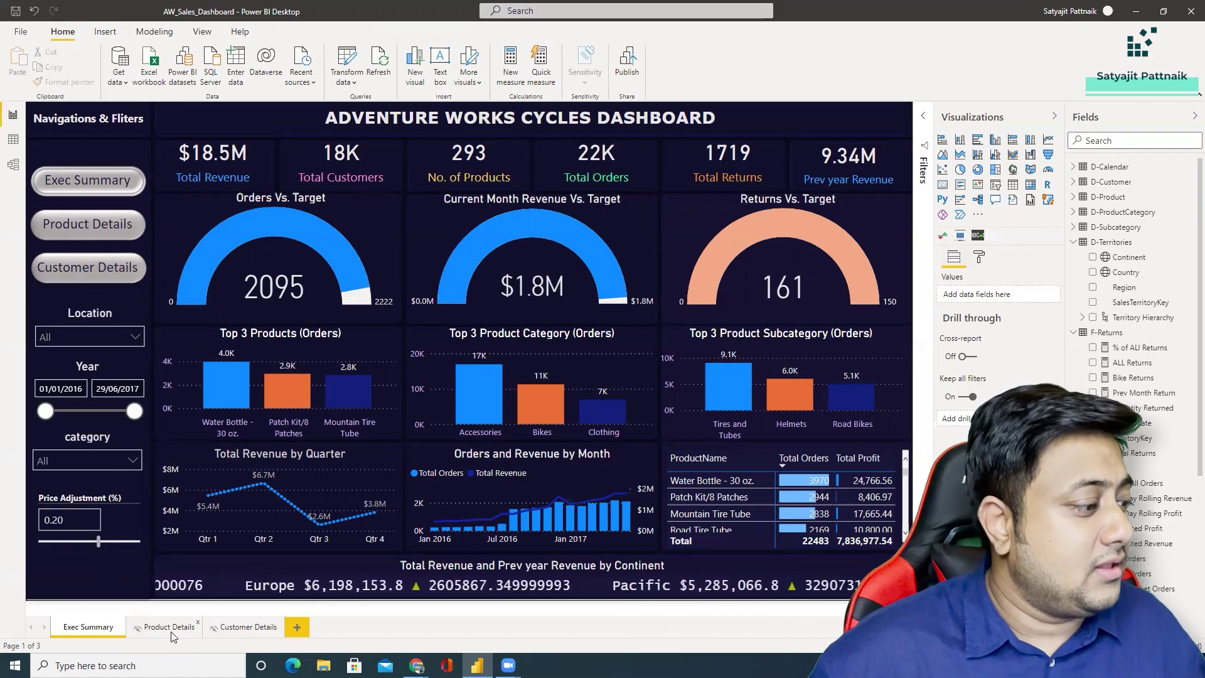
# Visit the Product Details page, then select the customer orders and revenue table on Customer Details.
pyautogui.keyDown('ctrl'); pyautogui.click(102, 218); pyautogui.keyUp('ctrl')
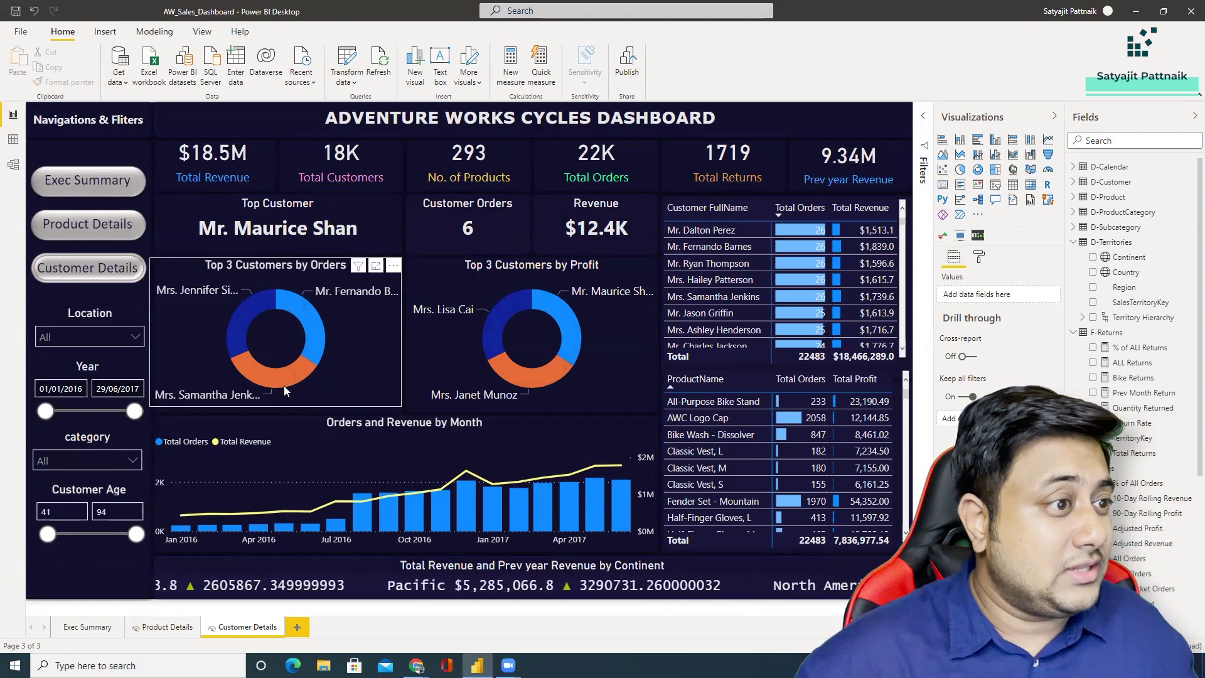
pyautogui.click(697, 250)
# On Exec Summary, select the Returns Vs. Target gauge and open the Prev Month Return measure formula.
pyautogui.click(1033, 184)
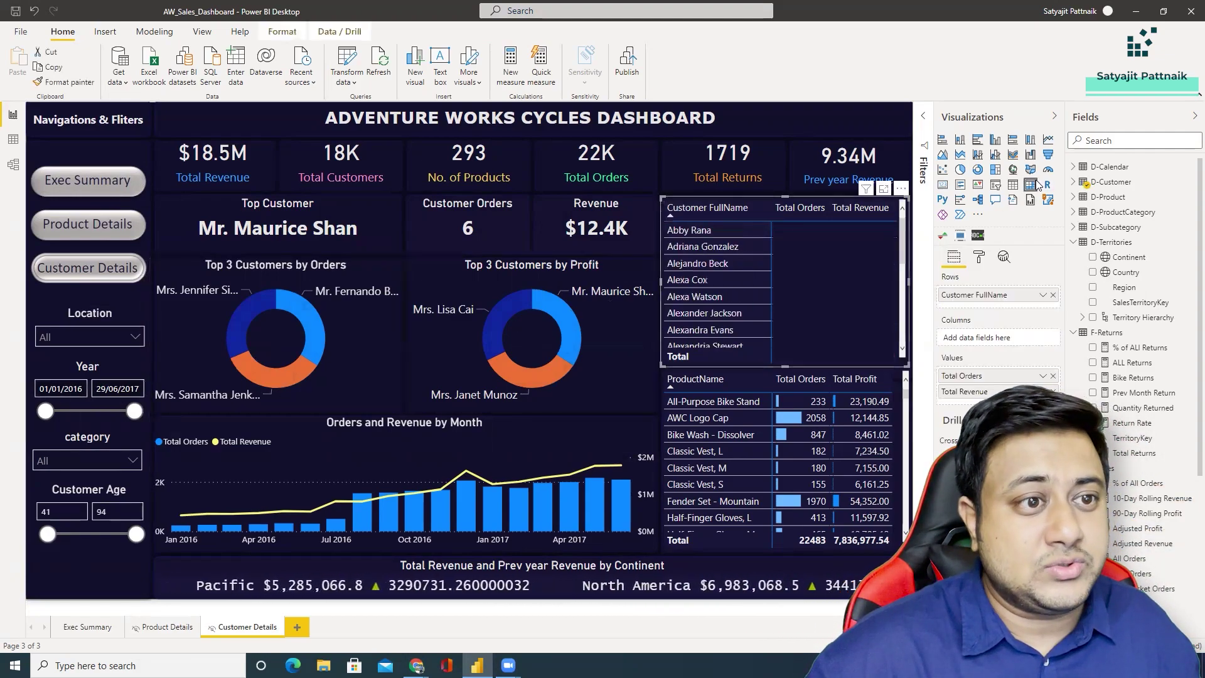
pyautogui.click(762, 377)
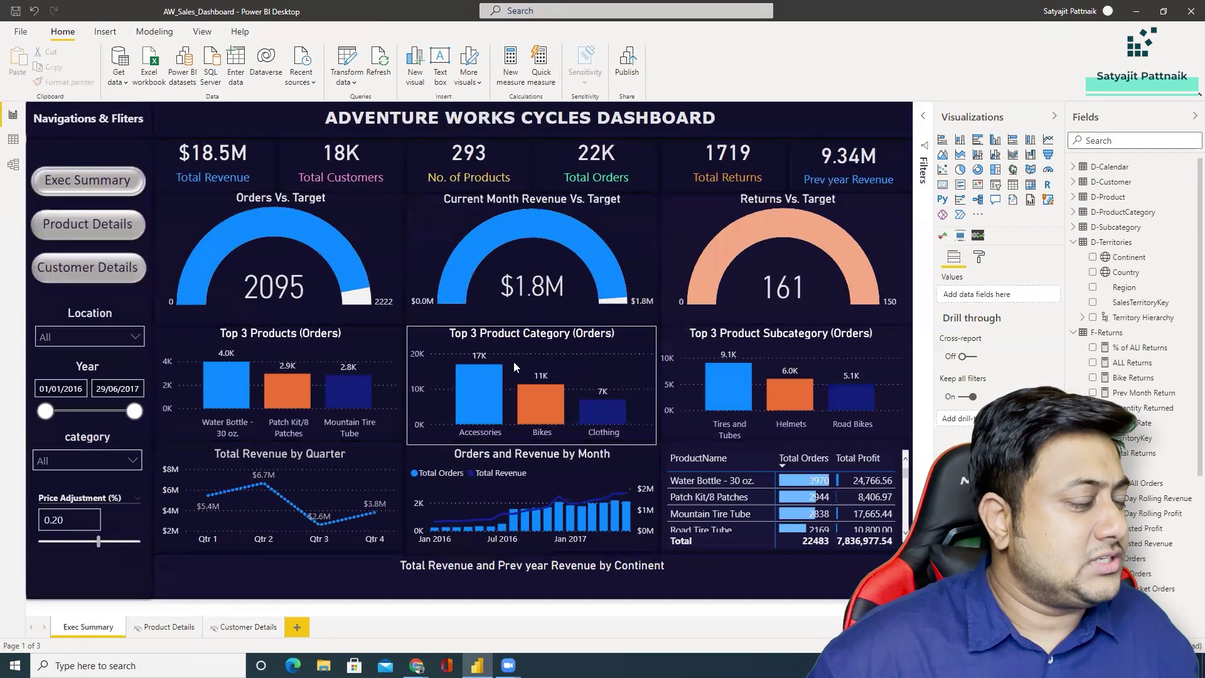
pyautogui.click(763, 278)
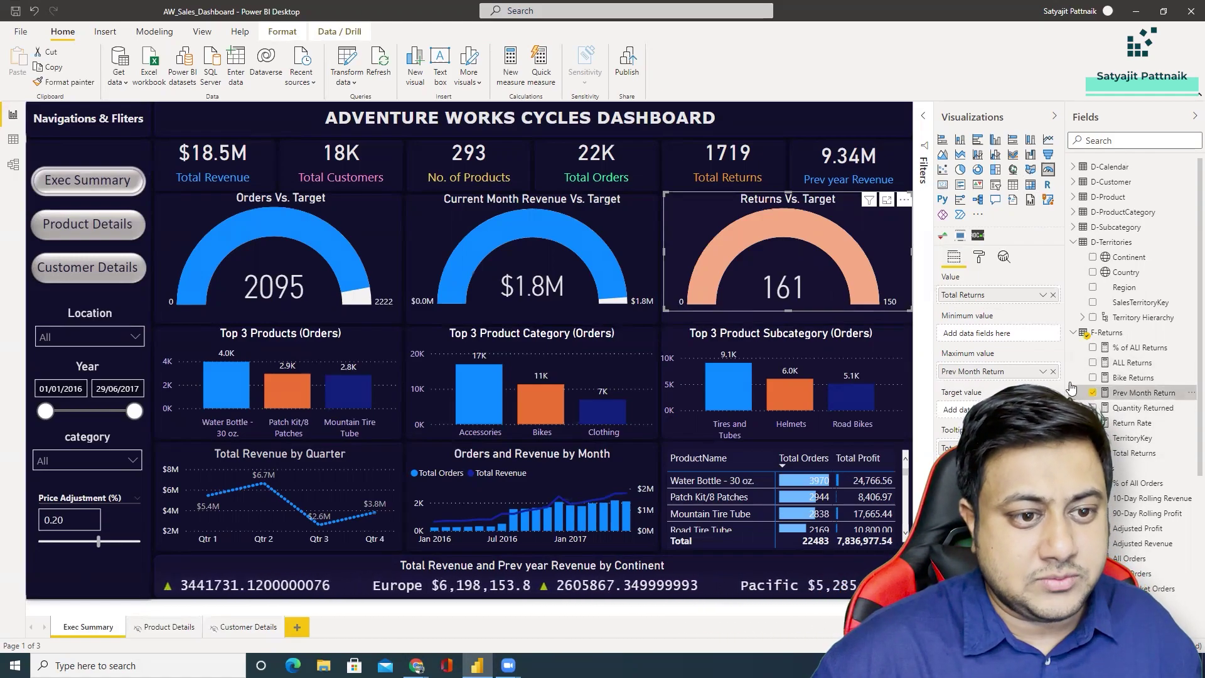
pyautogui.click(1124, 392)
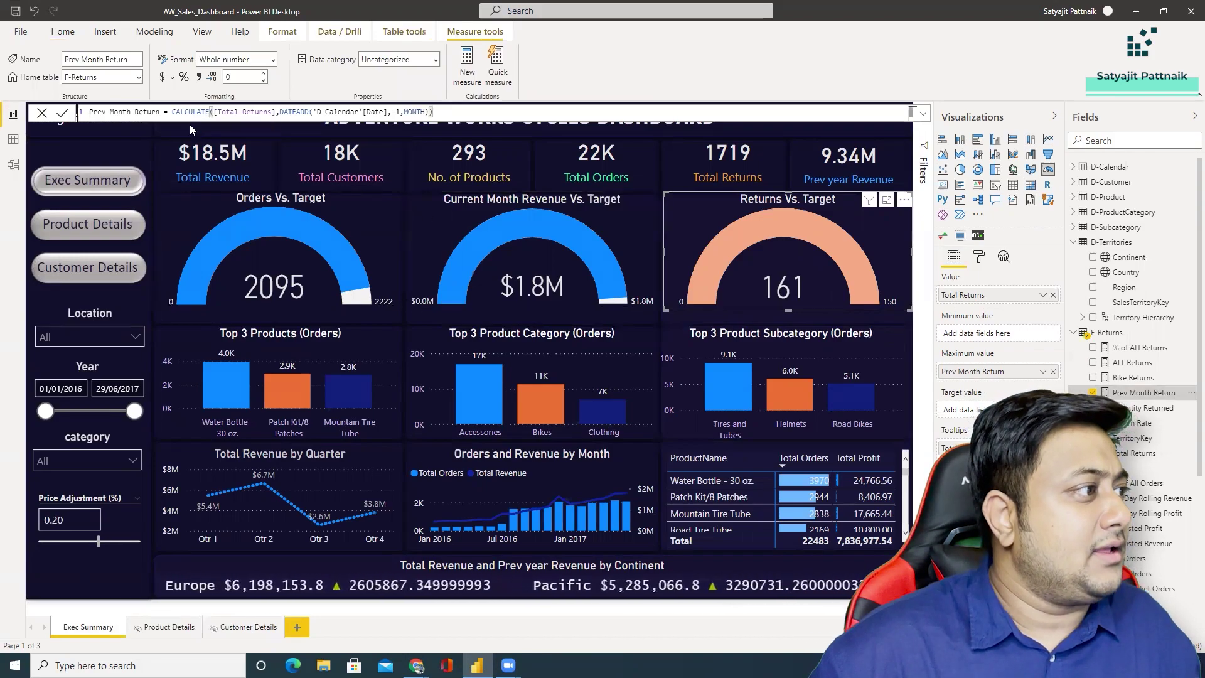
# Highlight CALCULATE, [Total Returns] and the DATEADD -1, MONTH arguments in the Prev Month Return formula.
pyautogui.moveTo(285, 117); pyautogui.dragTo(450, 116)
pyautogui.moveTo(209, 111); pyautogui.dragTo(181, 112)
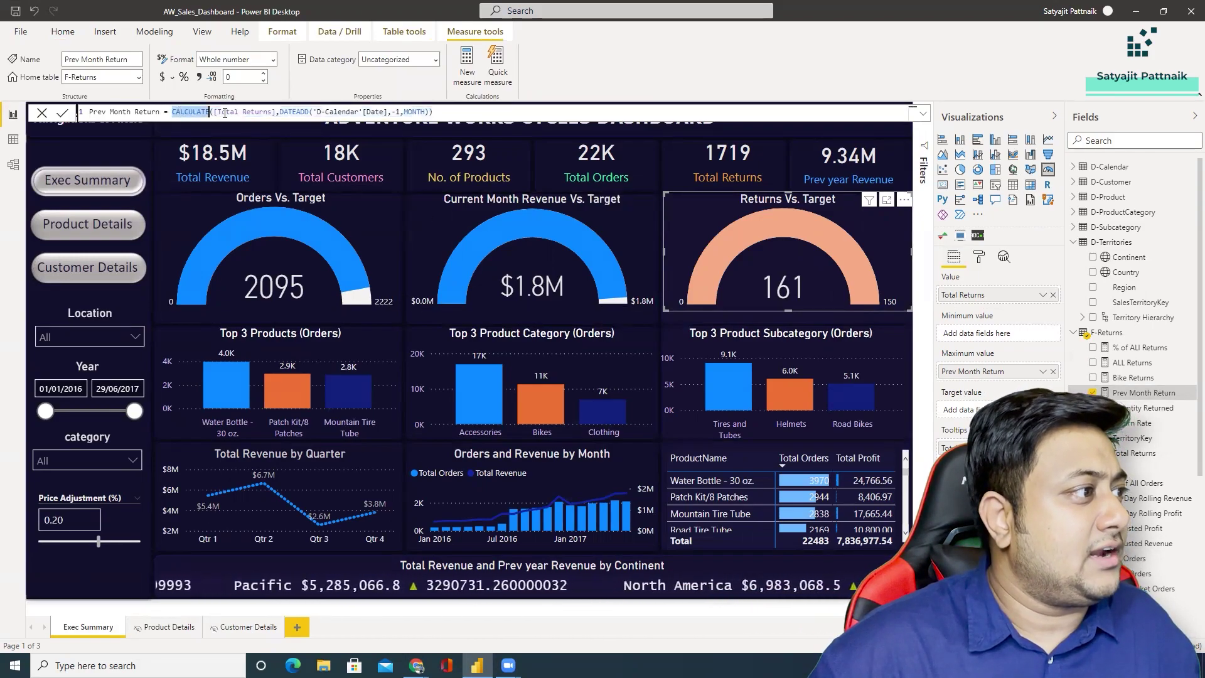
pyautogui.moveTo(270, 113); pyautogui.dragTo(275, 113)
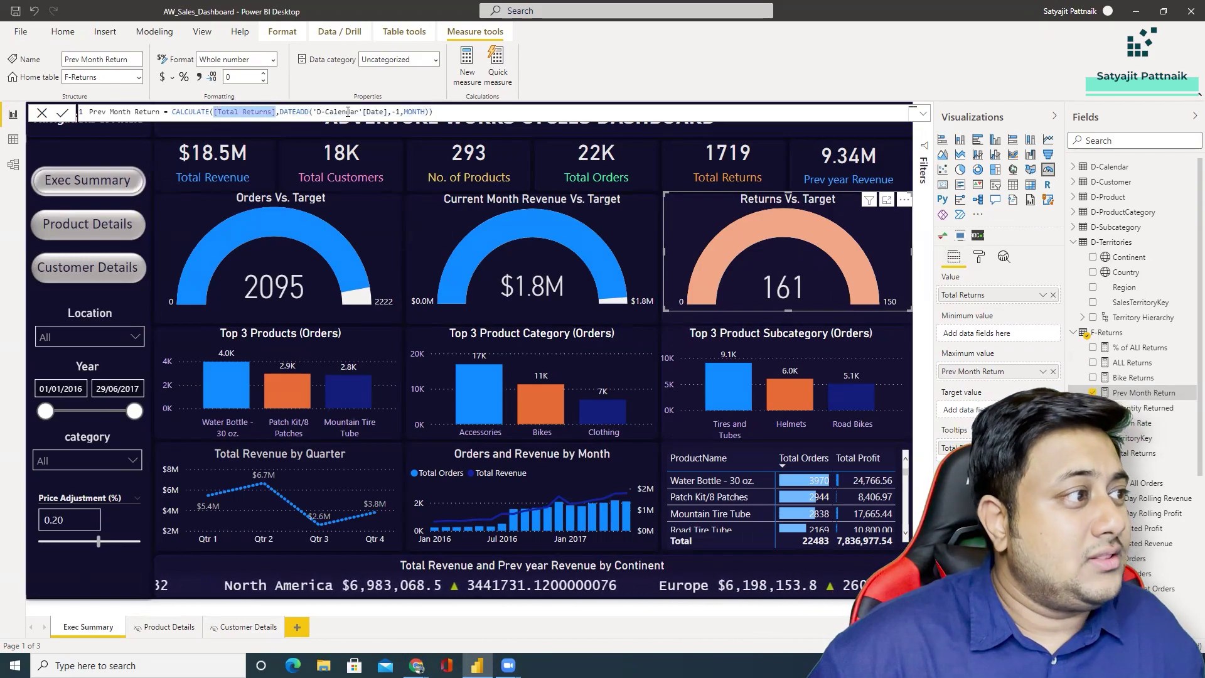
pyautogui.click(395, 112)
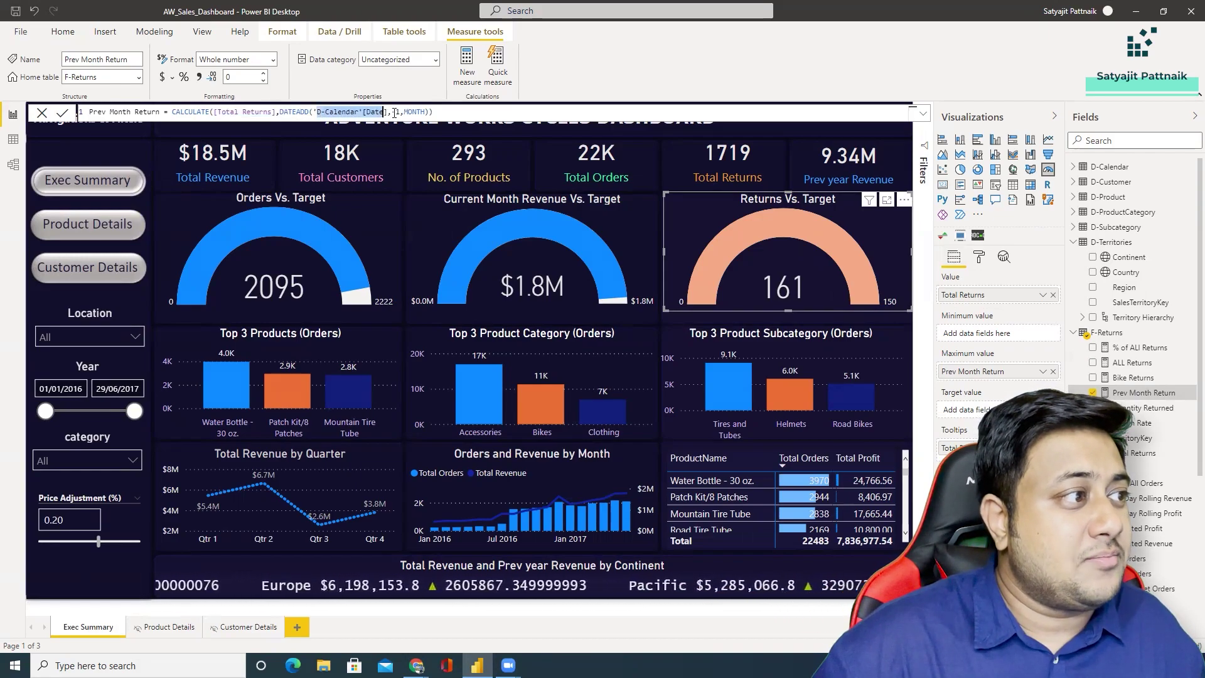
pyautogui.write(')')
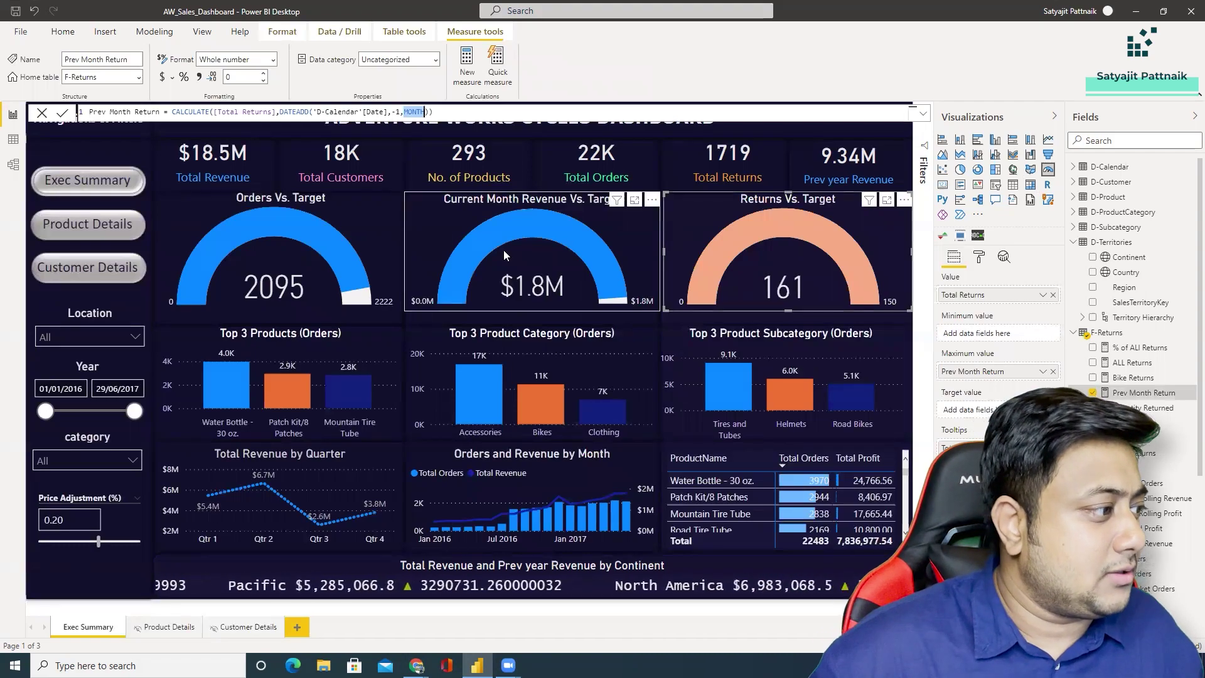
# Inspect the gauges, continent revenue ticker and Location slicer, then open Total Revenue's SUM('F-Sales'[Revenue]) formula.
pyautogui.click(464, 238)
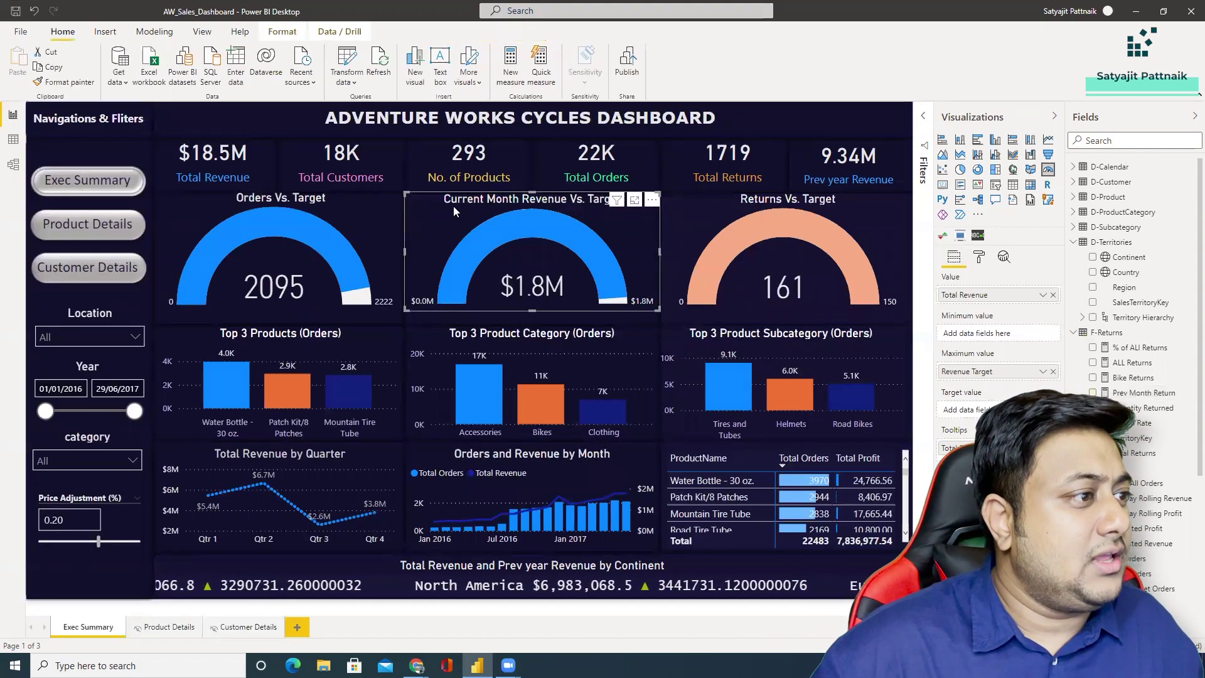
pyautogui.click(270, 268)
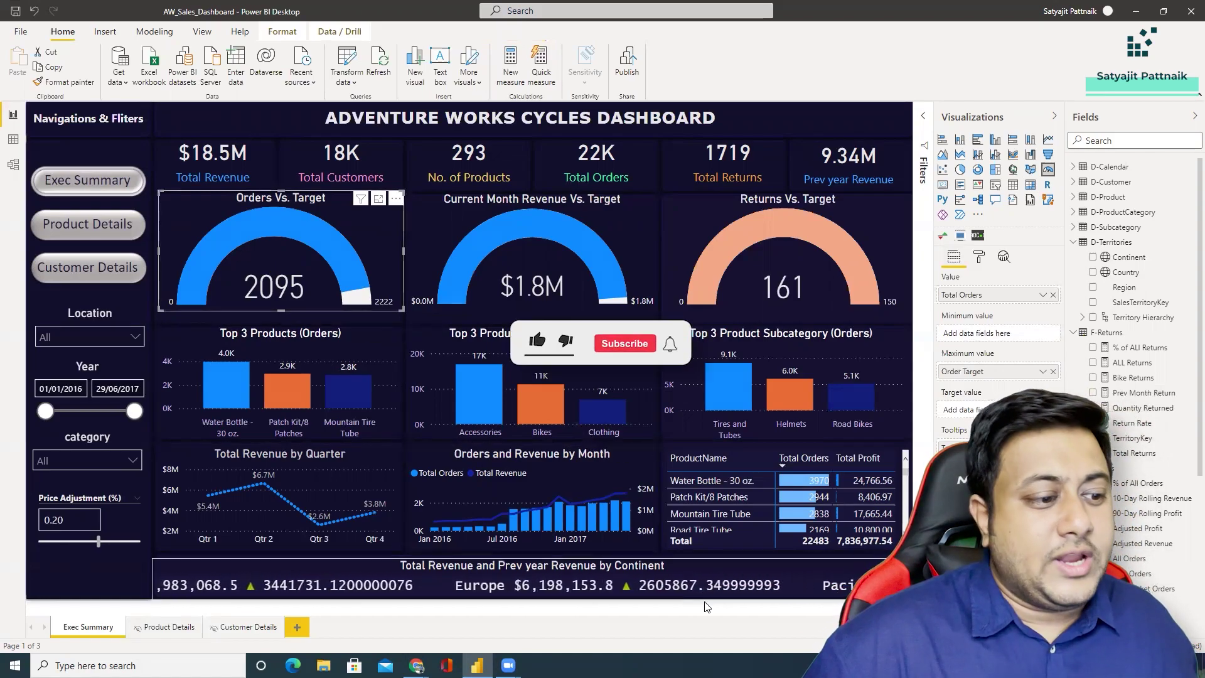
pyautogui.click(769, 574)
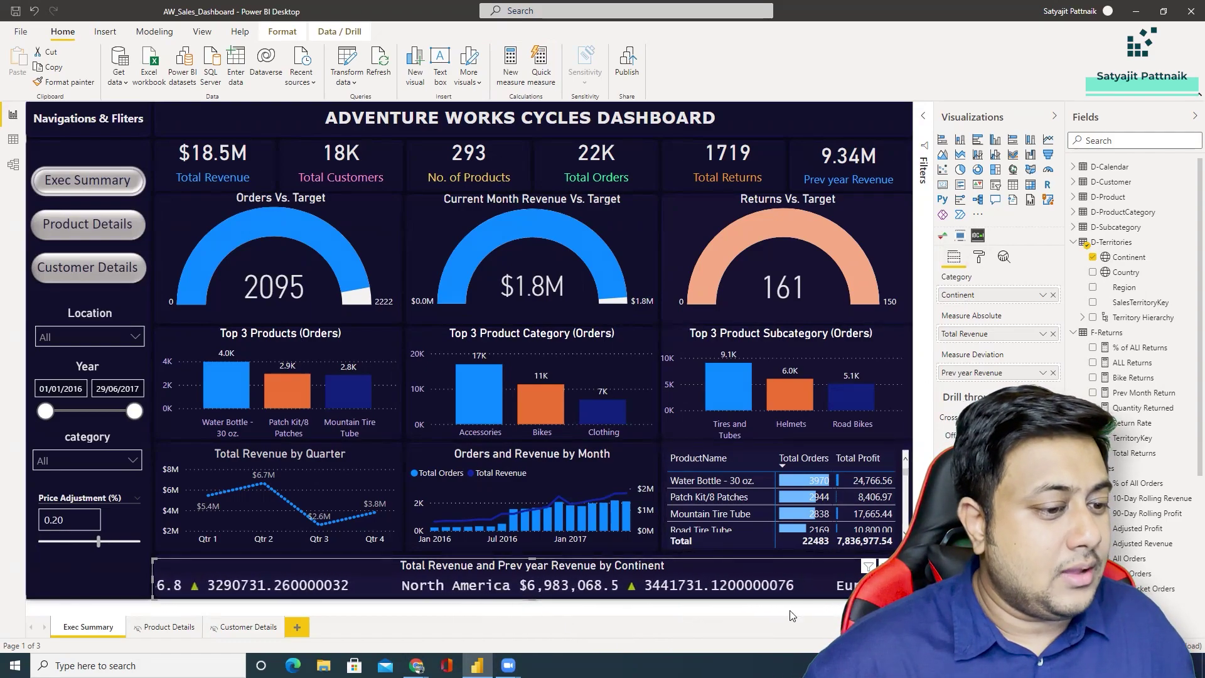
pyautogui.click(103, 335)
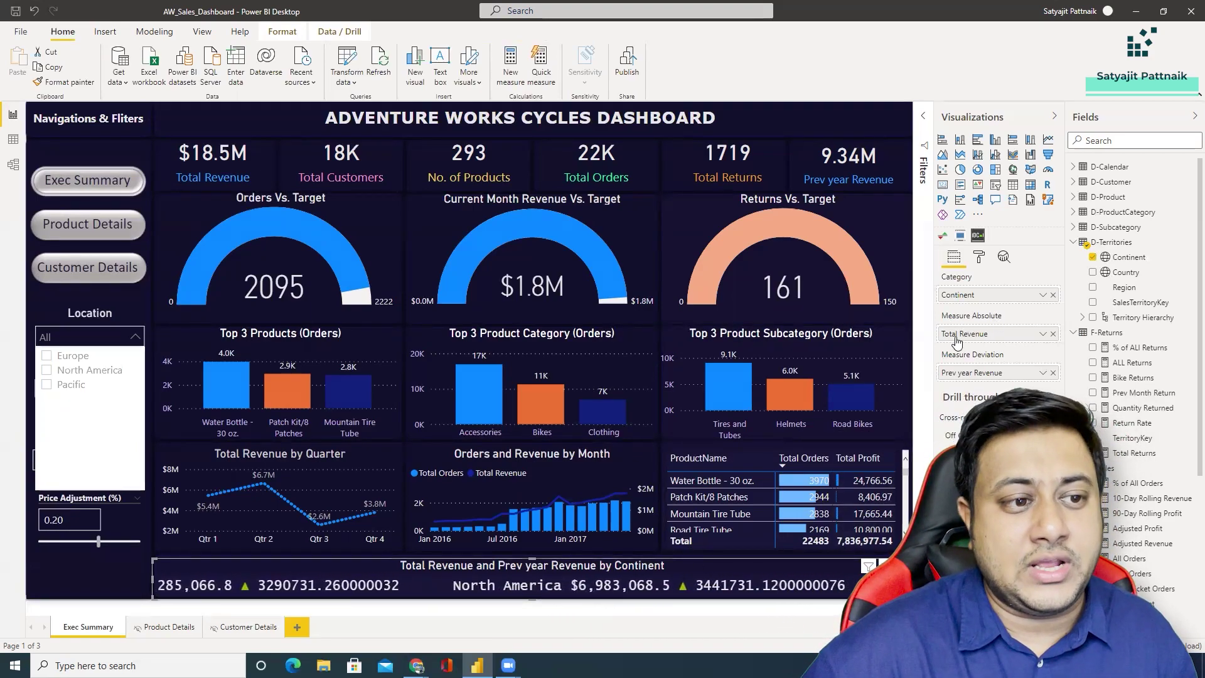
pyautogui.scroll(-5, 1124, 427)
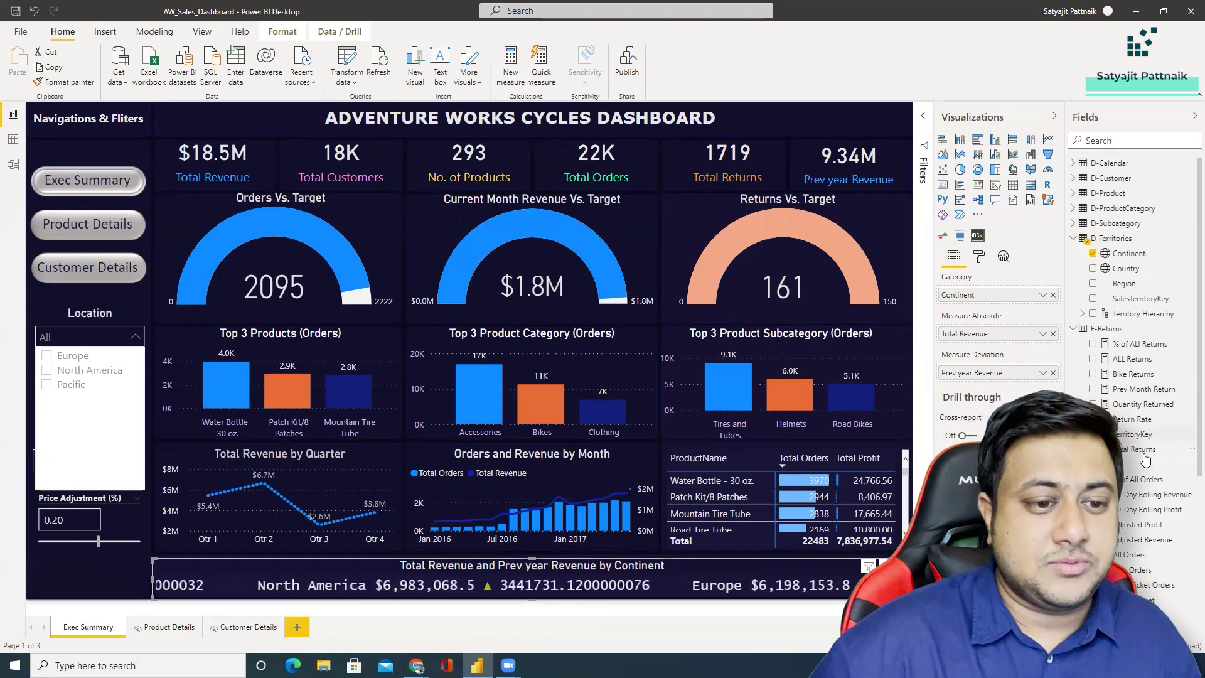
pyautogui.click(1140, 569)
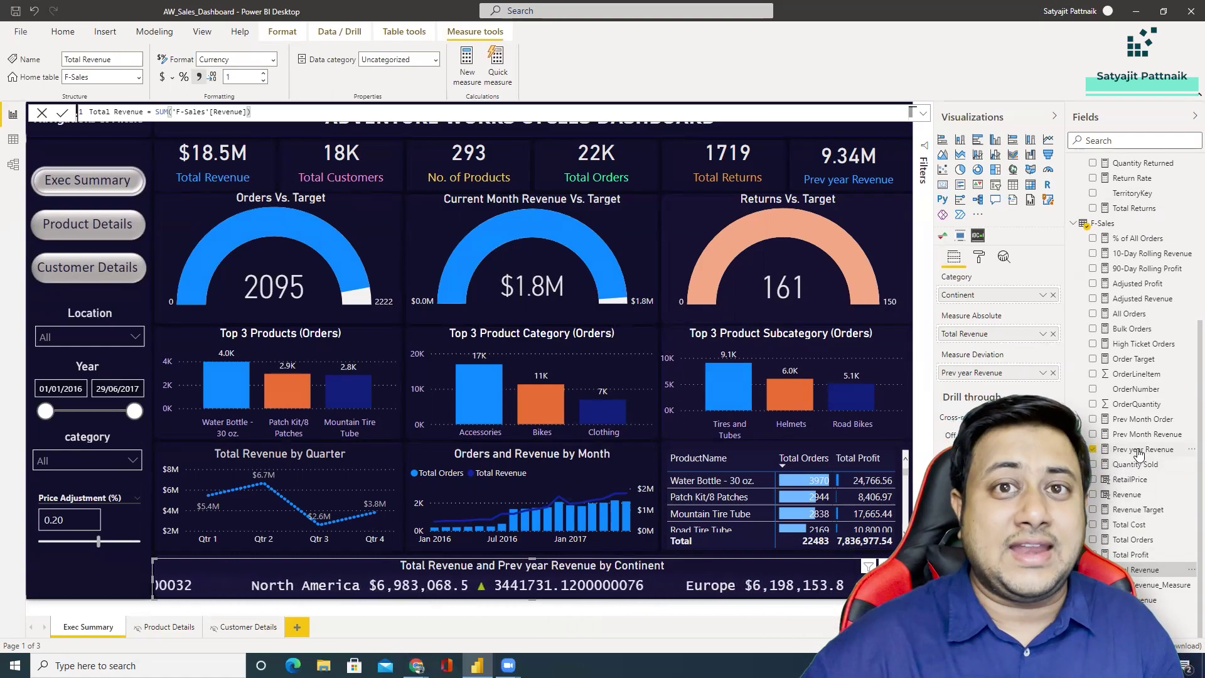
# Open the Prev year Revenue formula and highlight its DATEADD -1, YEAR function.
pyautogui.click(1140, 451)
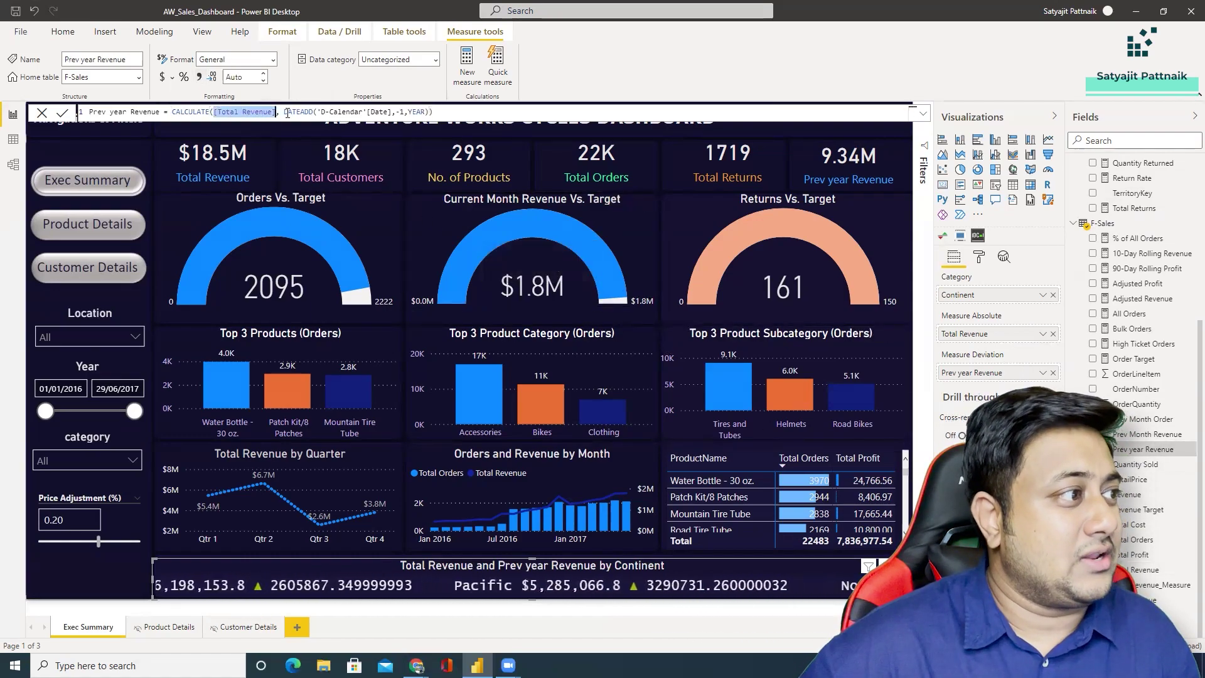
pyautogui.doubleClick(311, 111)
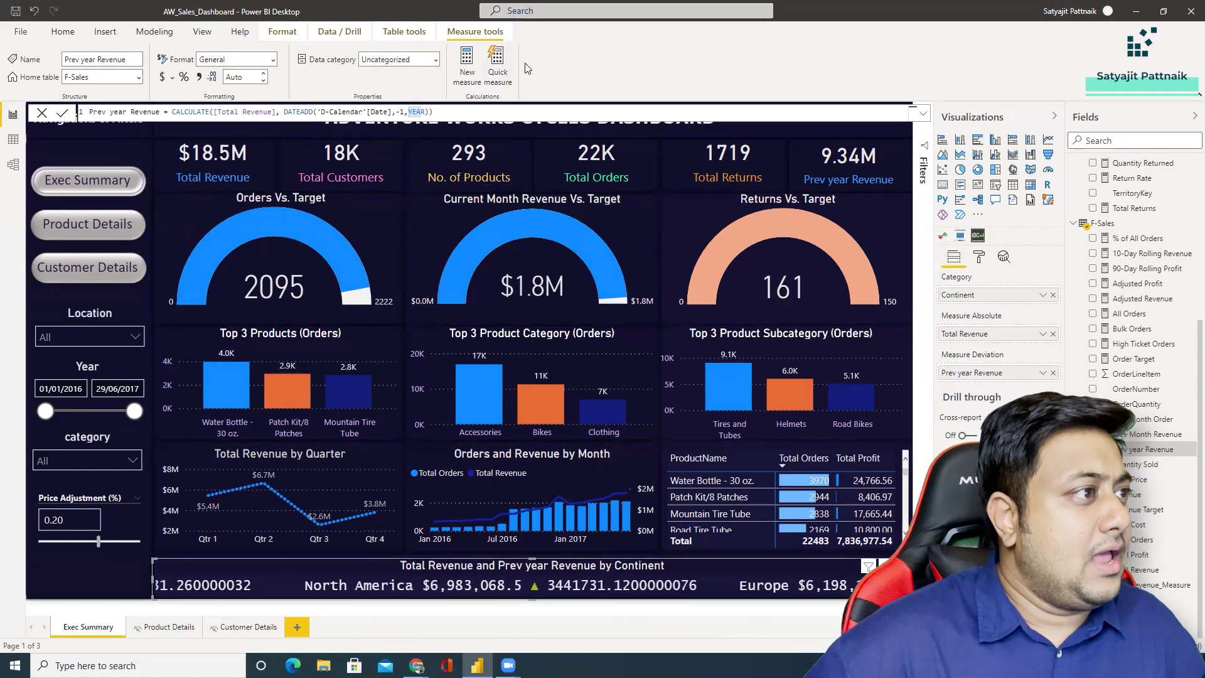
# Save AW_Sales_Dashboard.pbix and publish it to the Testing workspace.
pyautogui.click(63, 31)
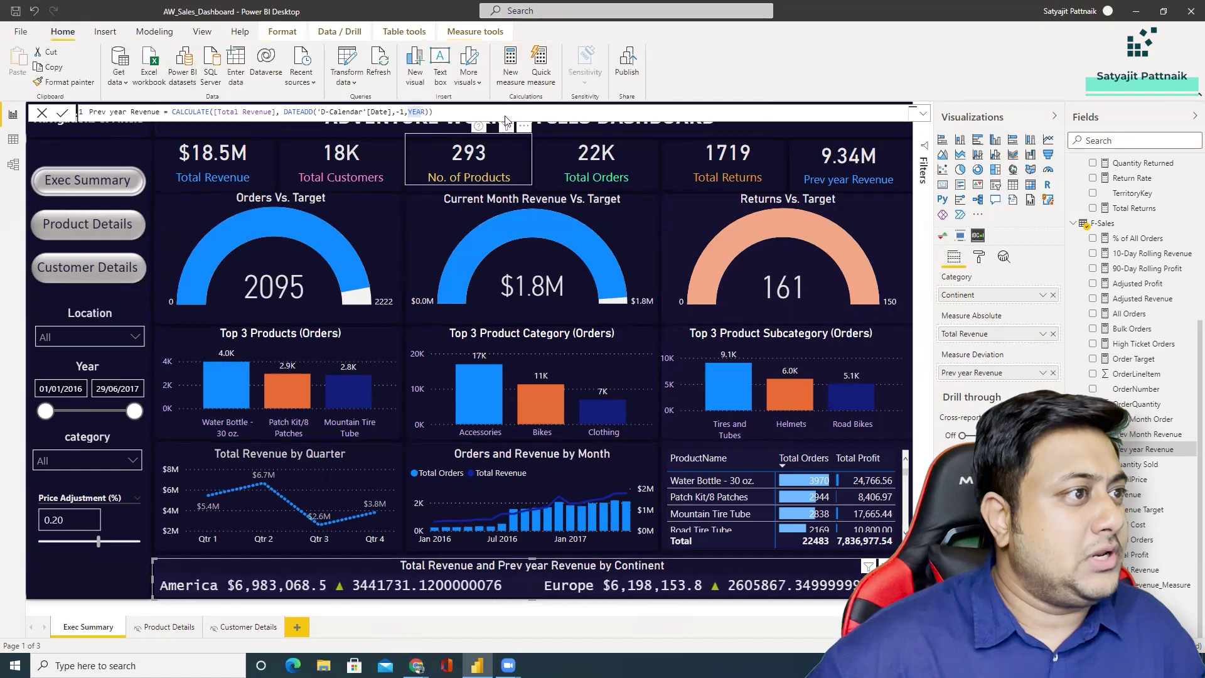
pyautogui.click(633, 59)
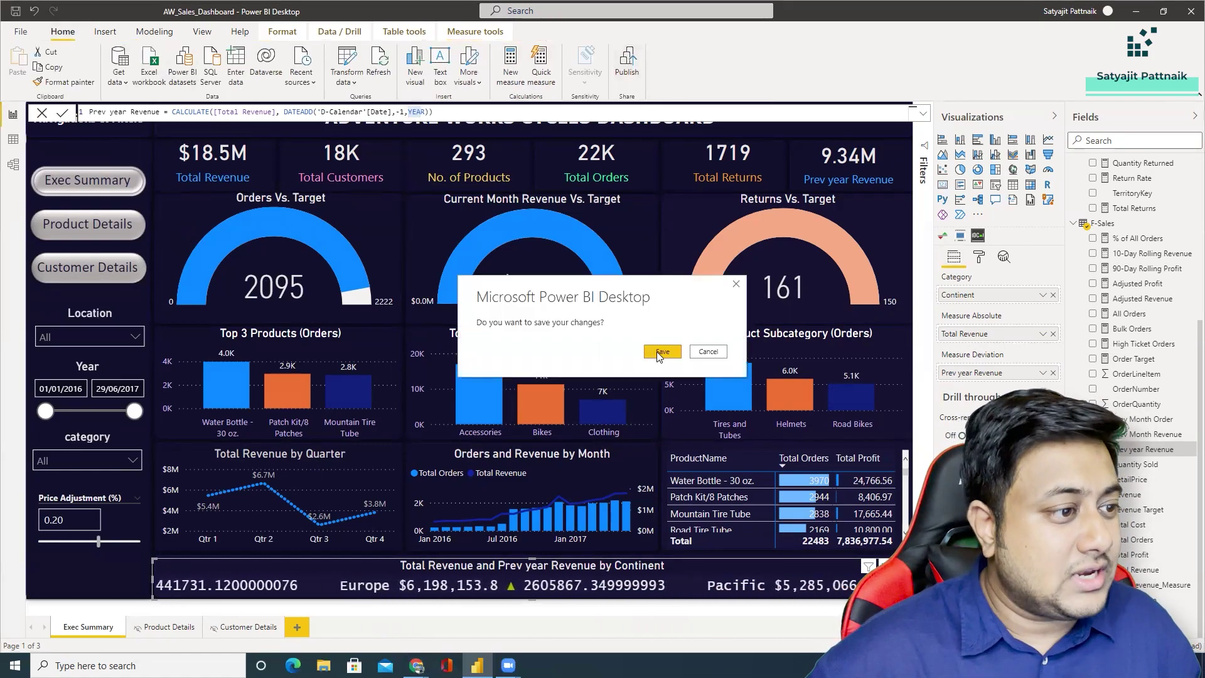
pyautogui.press('Return')
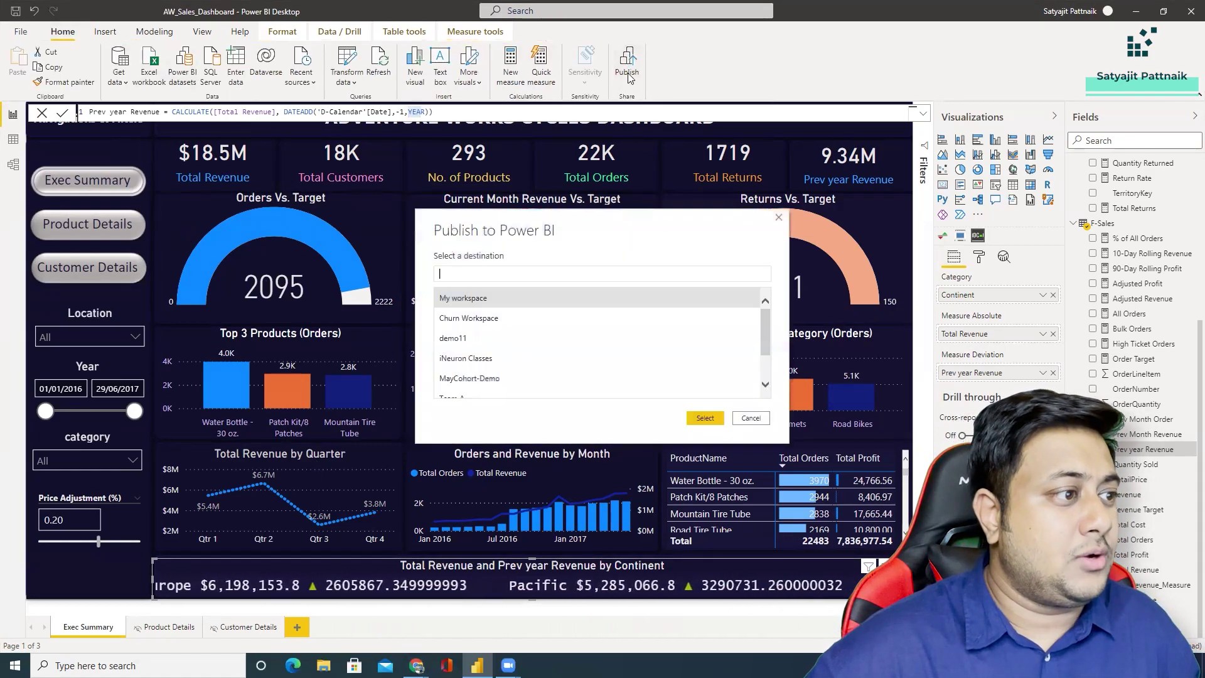
pyautogui.scroll(-4, 510, 339)
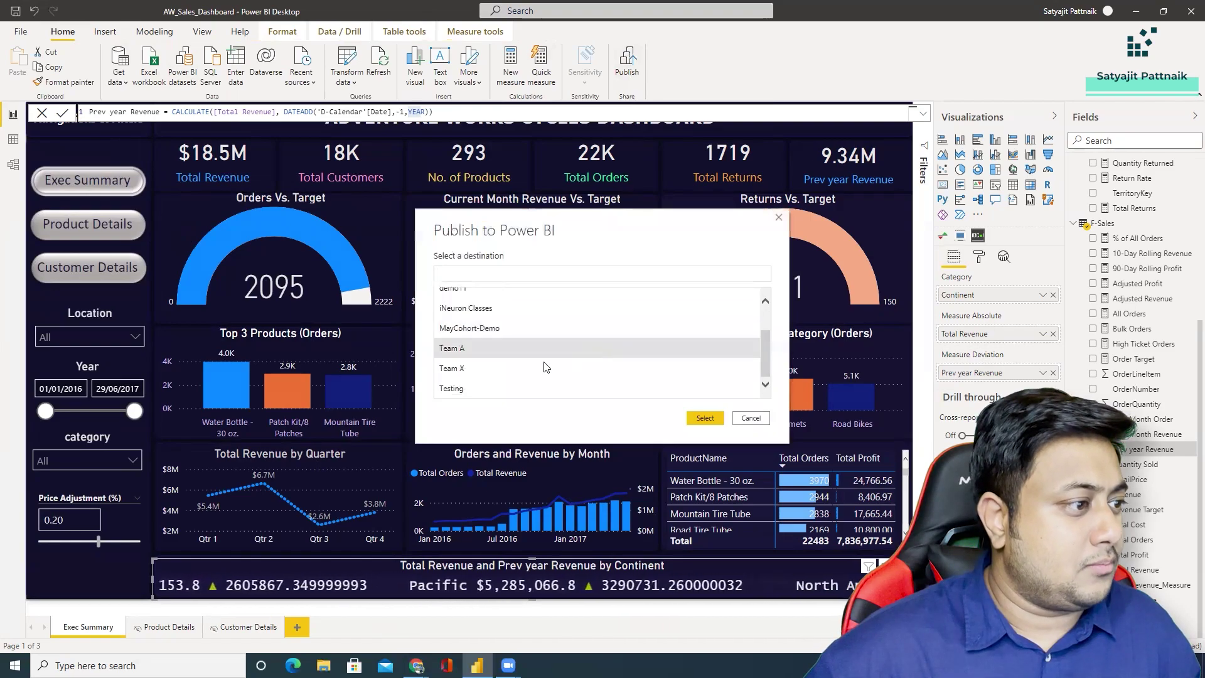
pyautogui.click(710, 421)
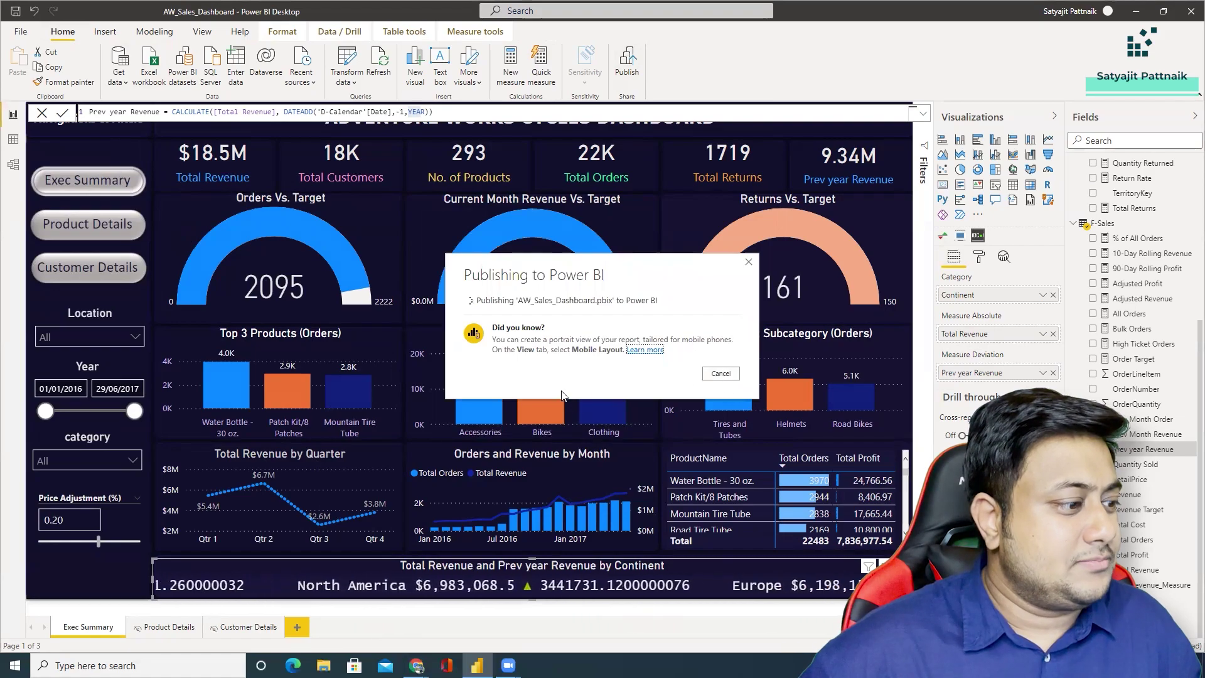
# Open app.powerbi.com in a new browser tab.
pyautogui.moveTo(416, 665)
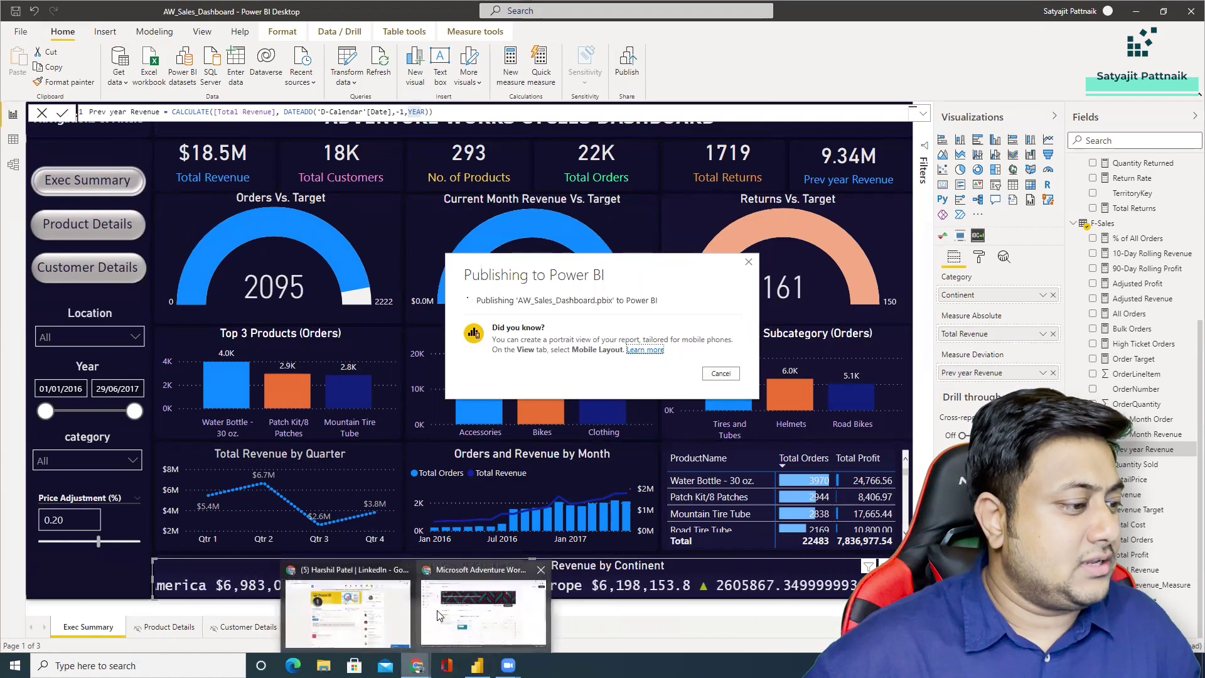
pyautogui.click(443, 637)
pyautogui.hotkey('ctrl', 't')
pyautogui.write('app')
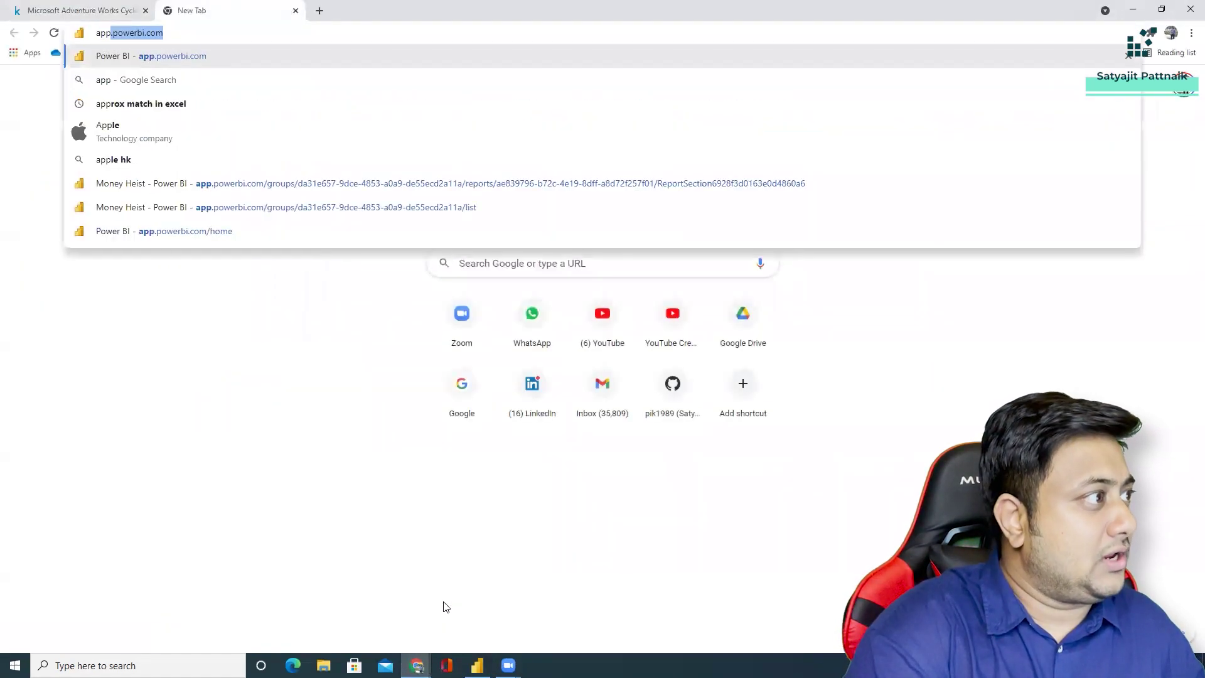
pyautogui.press('Return')
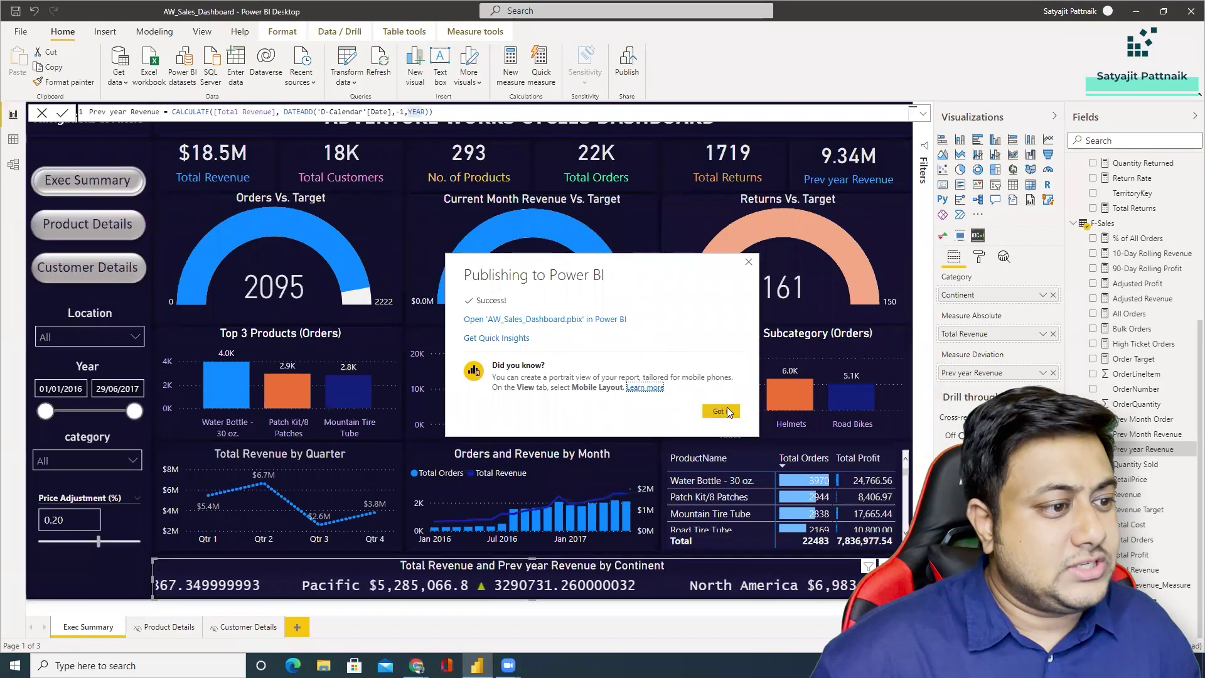
# Dismiss the Desktop publish notice and open AW_Sales_Dashboard from the Testing workspace.
pyautogui.click(719, 411)
pyautogui.hotkey('alt', 'Tab')
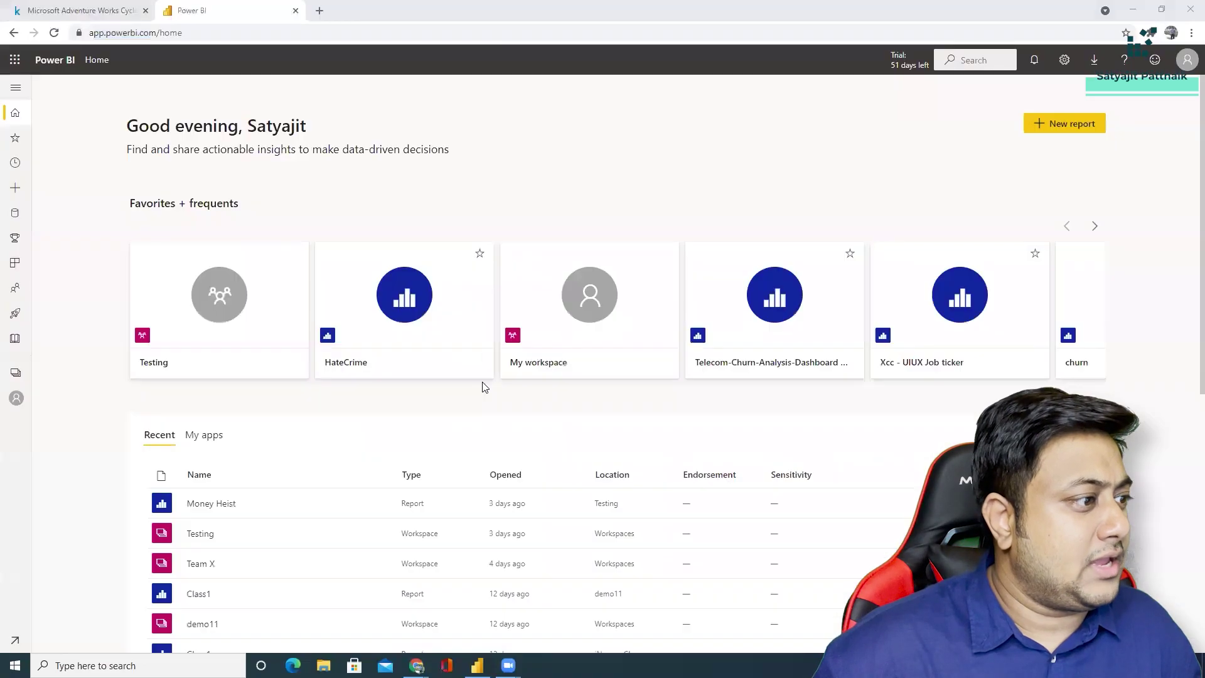
pyautogui.click(13, 375)
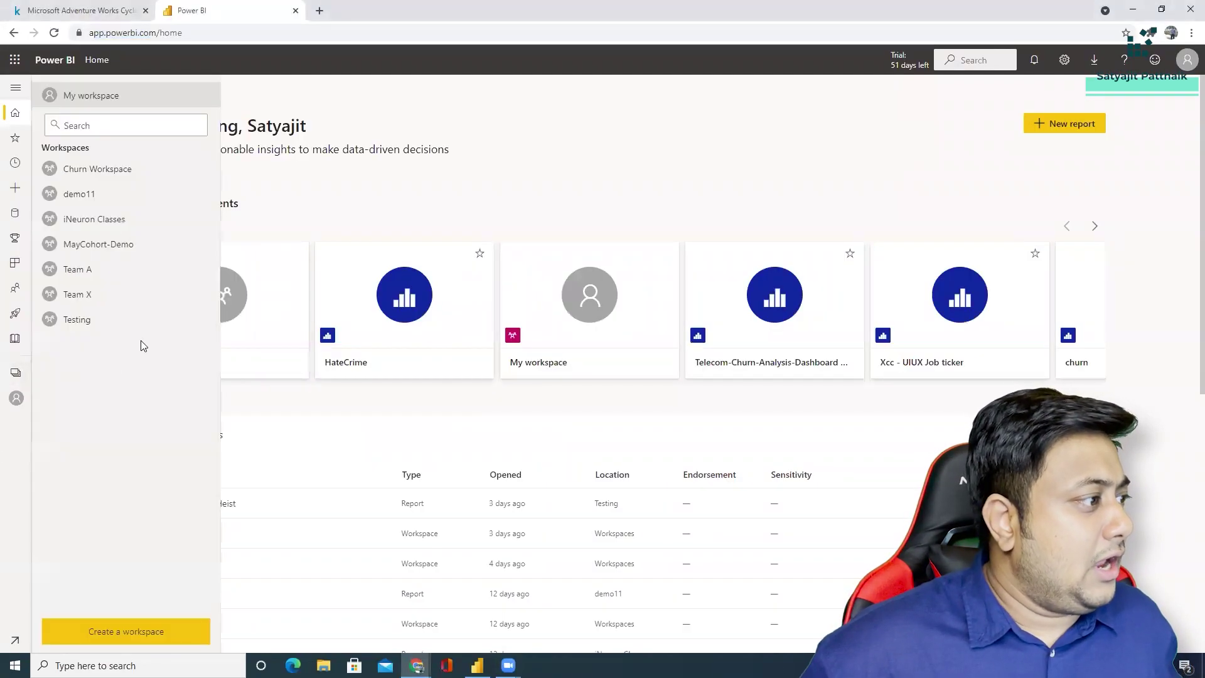
pyautogui.click(88, 326)
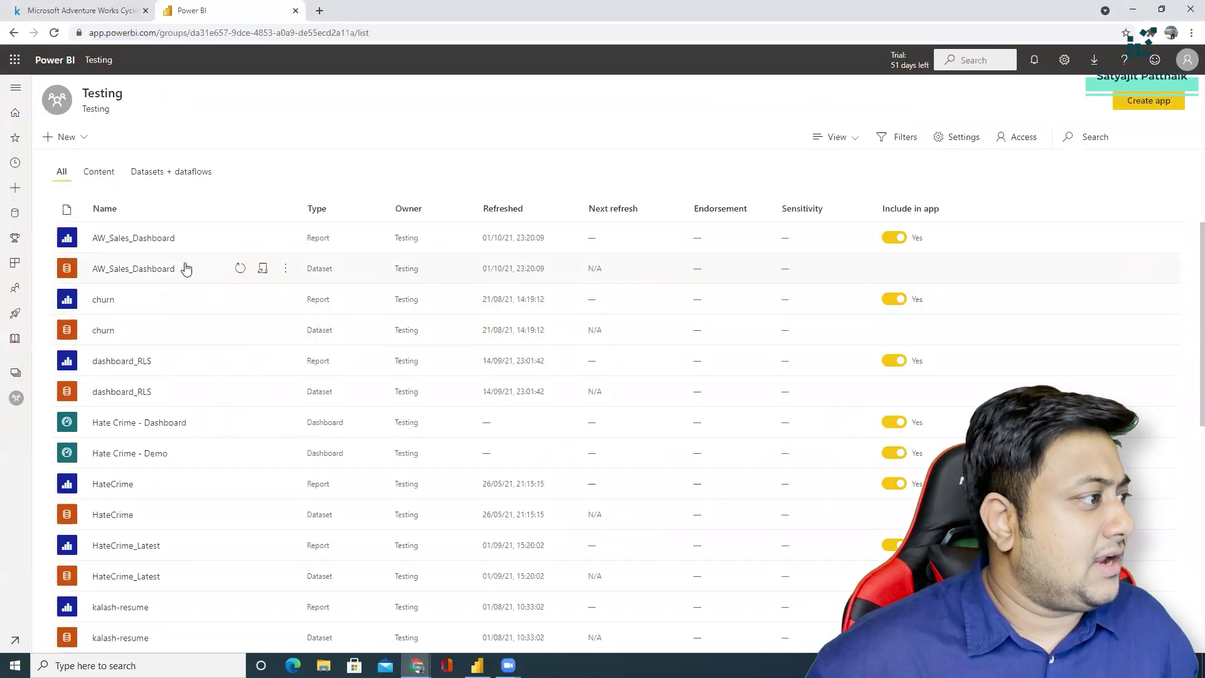
pyautogui.click(118, 241)
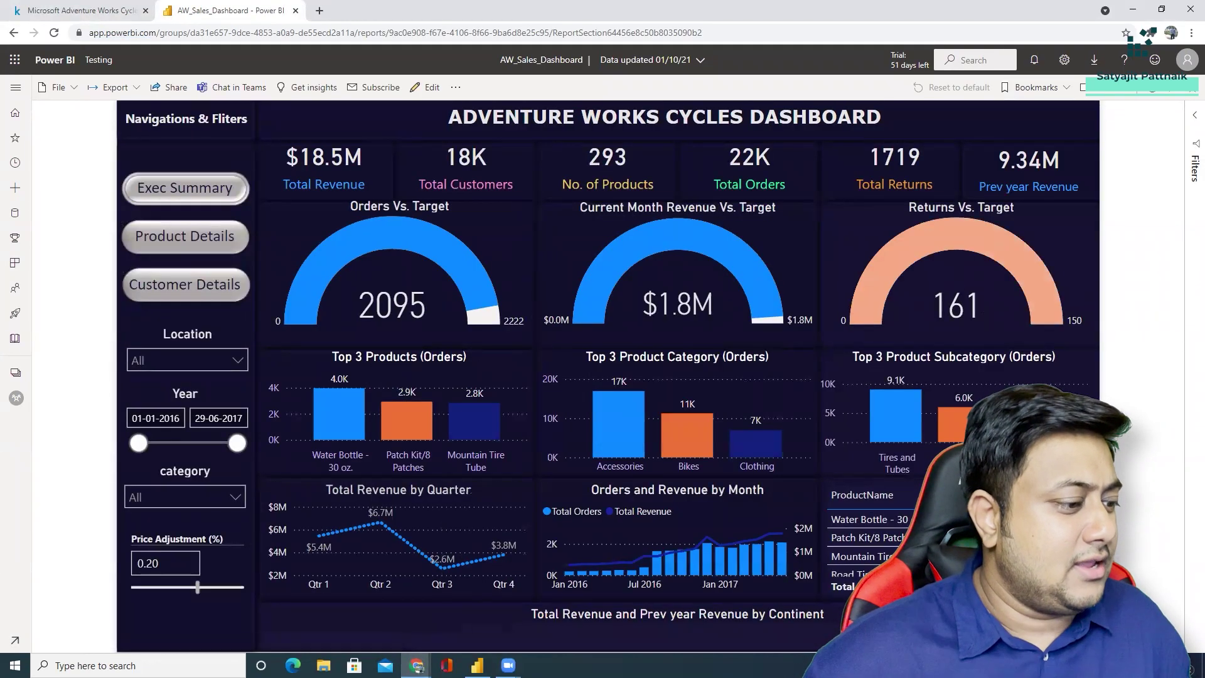
# Compare the online report with Desktop, view Product Details and Customer Details, then return to Desktop.
pyautogui.hotkey('alt', 'Tab')
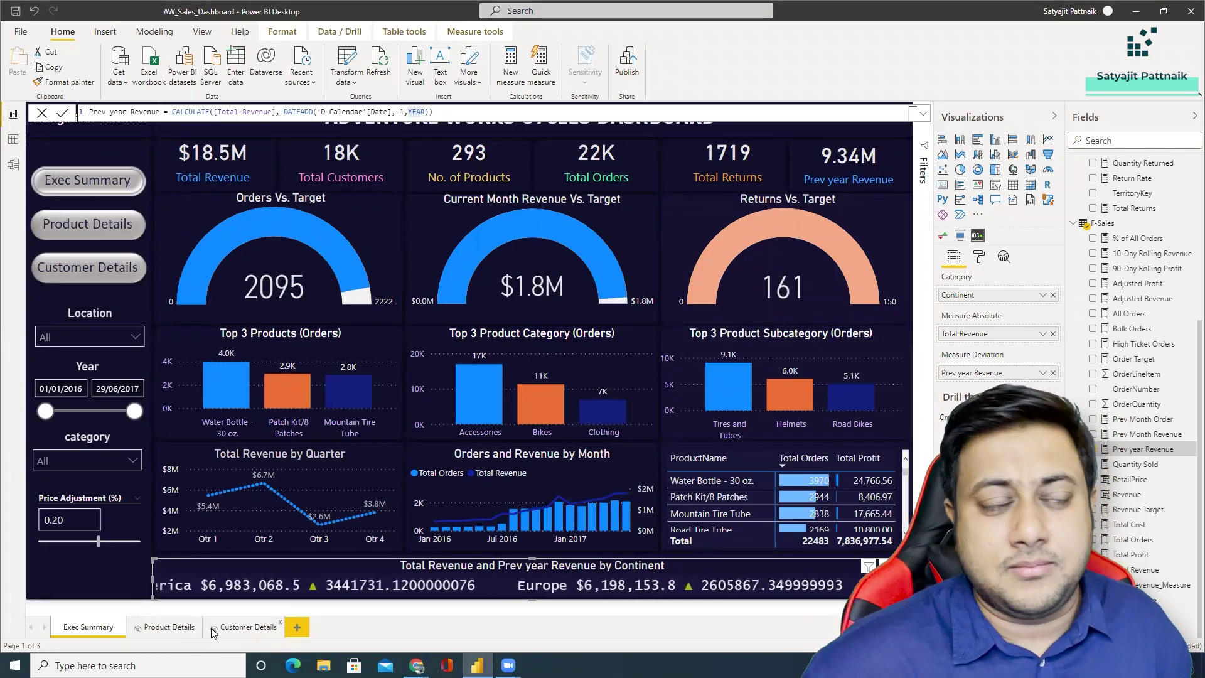
pyautogui.hotkey('alt', 'Tab')
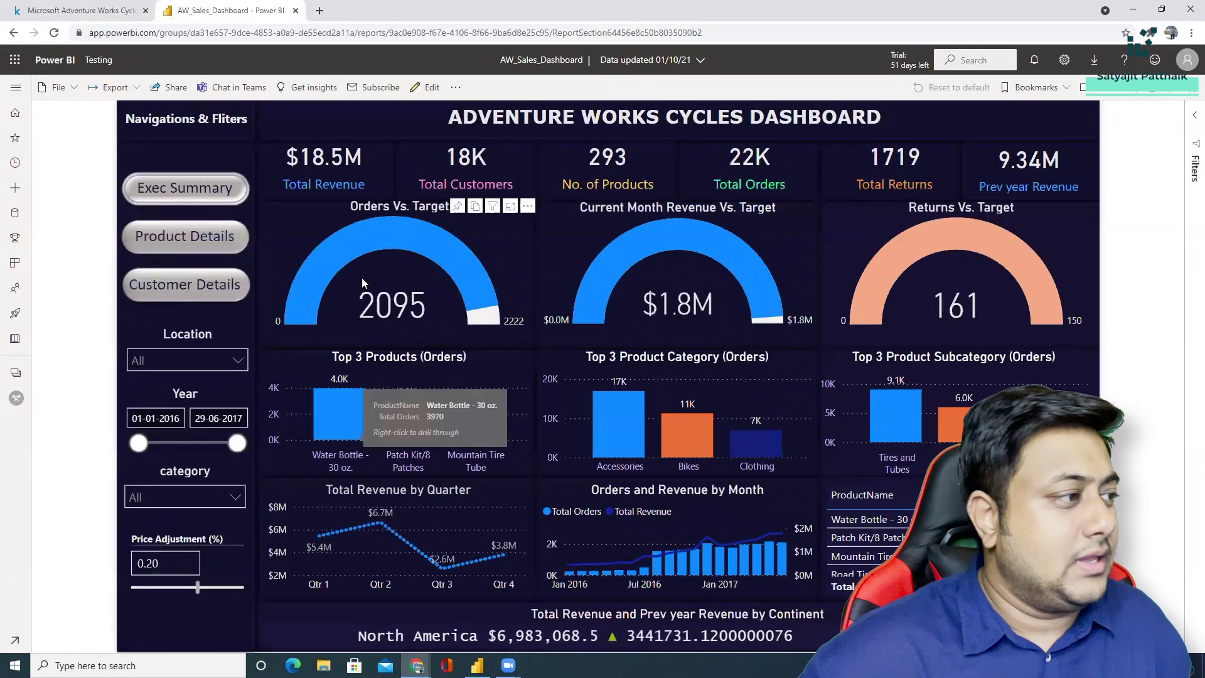
pyautogui.click(187, 237)
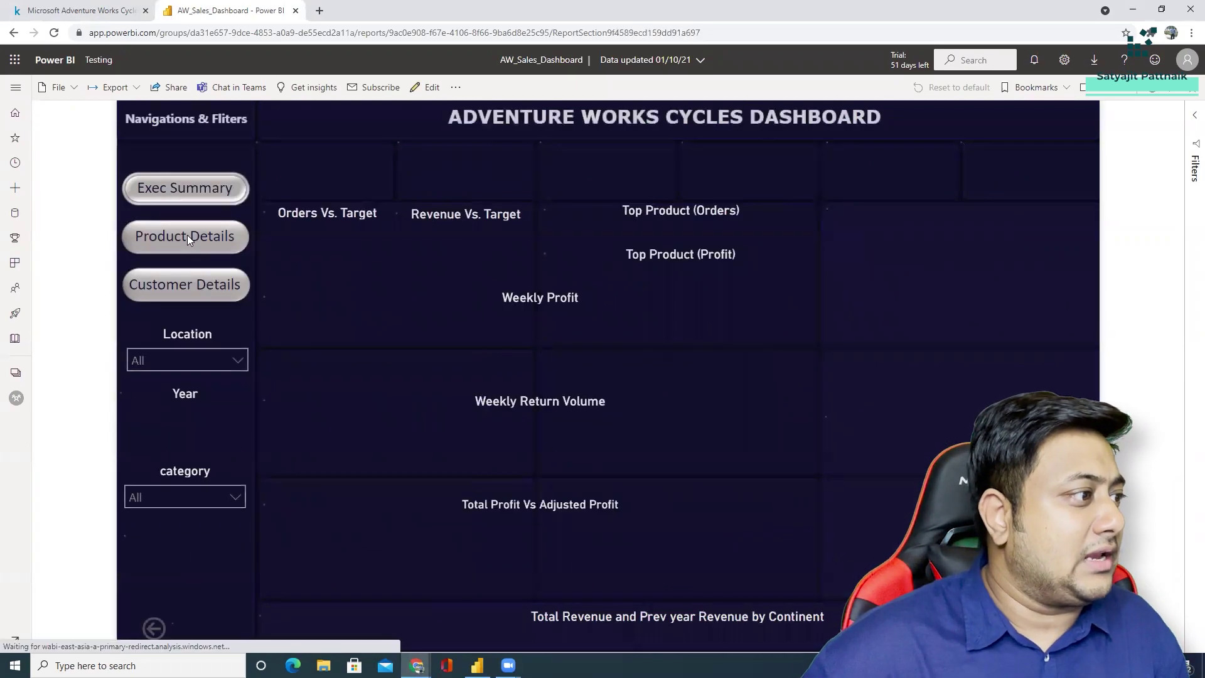
pyautogui.click(192, 290)
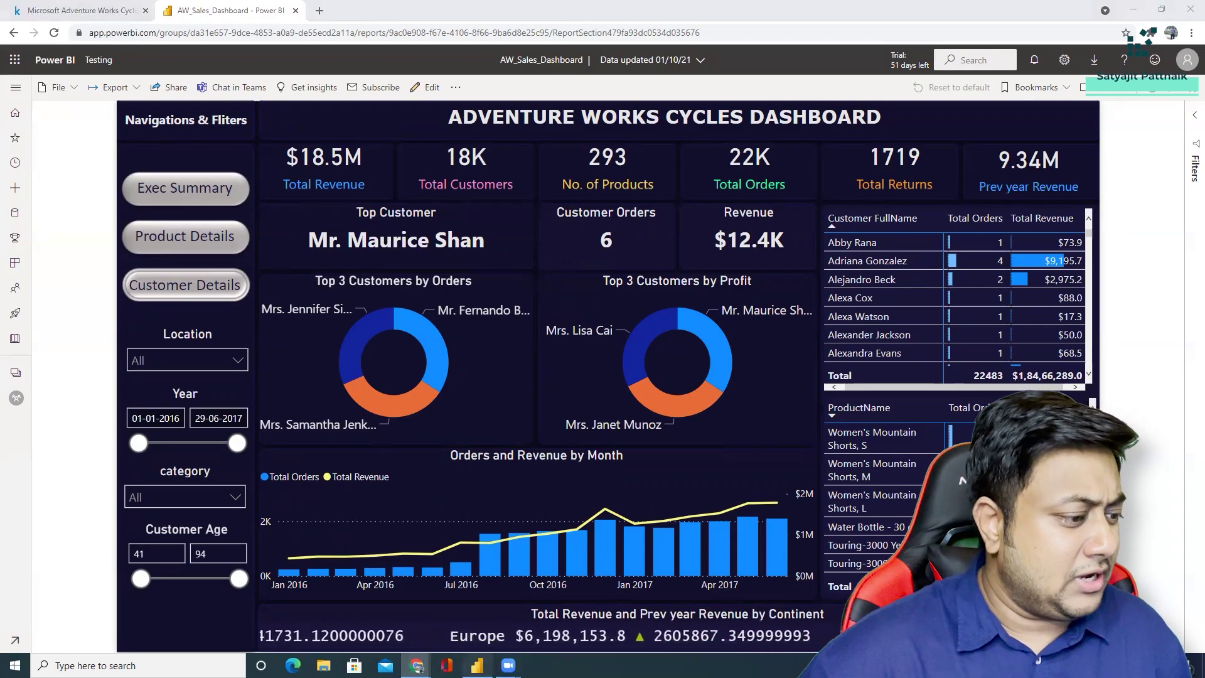
pyautogui.hotkey('alt', 'Tab')
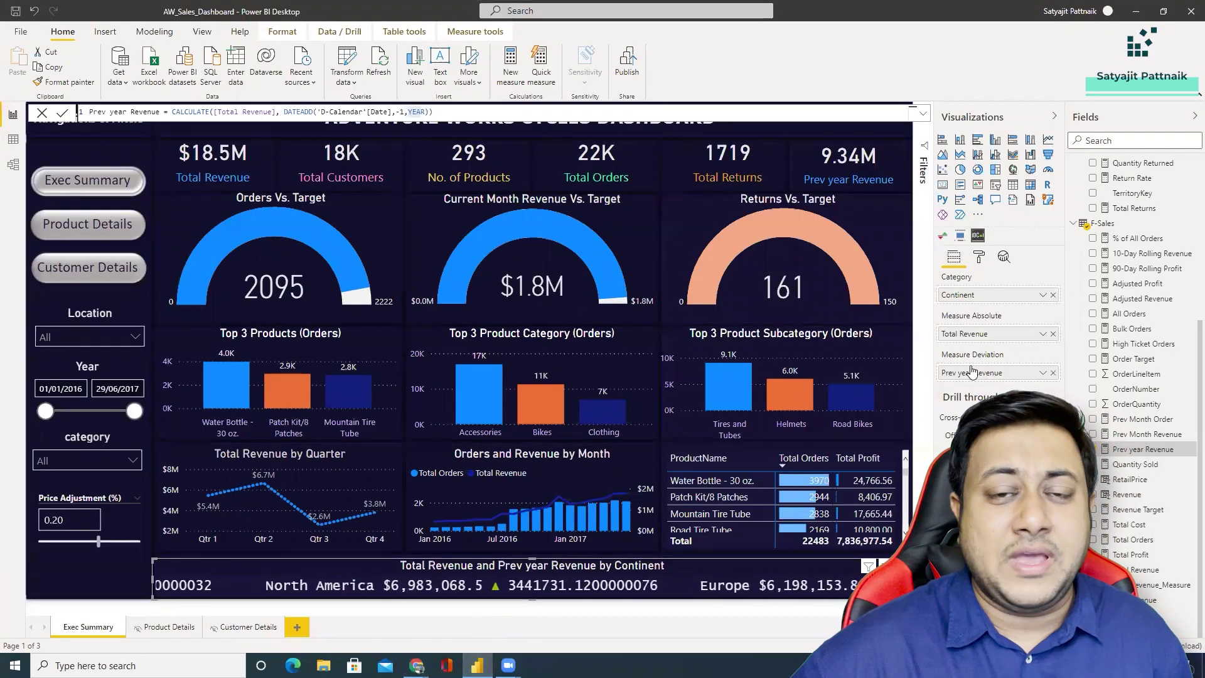
# Collapse the D-Territories, F-Returns and F-Sales tables and deselect the Prev year Revenue card.
pyautogui.scroll(5, 1108, 253)
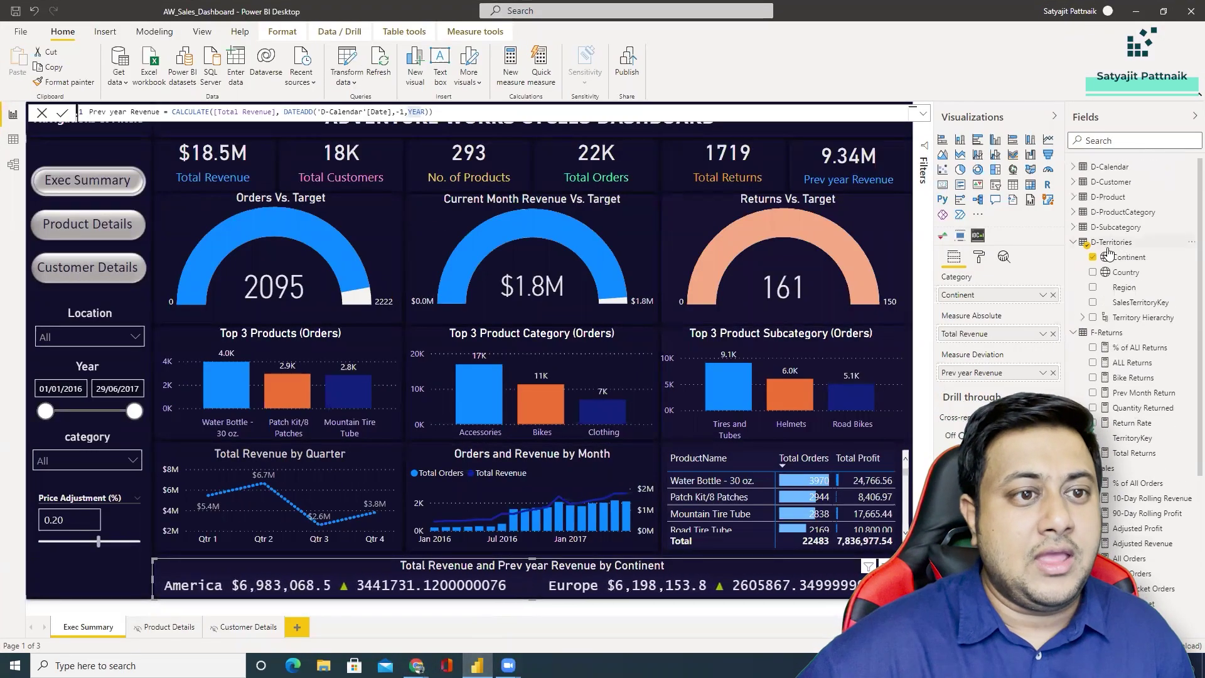
pyautogui.click(1074, 243)
pyautogui.click(1075, 257)
pyautogui.click(1075, 274)
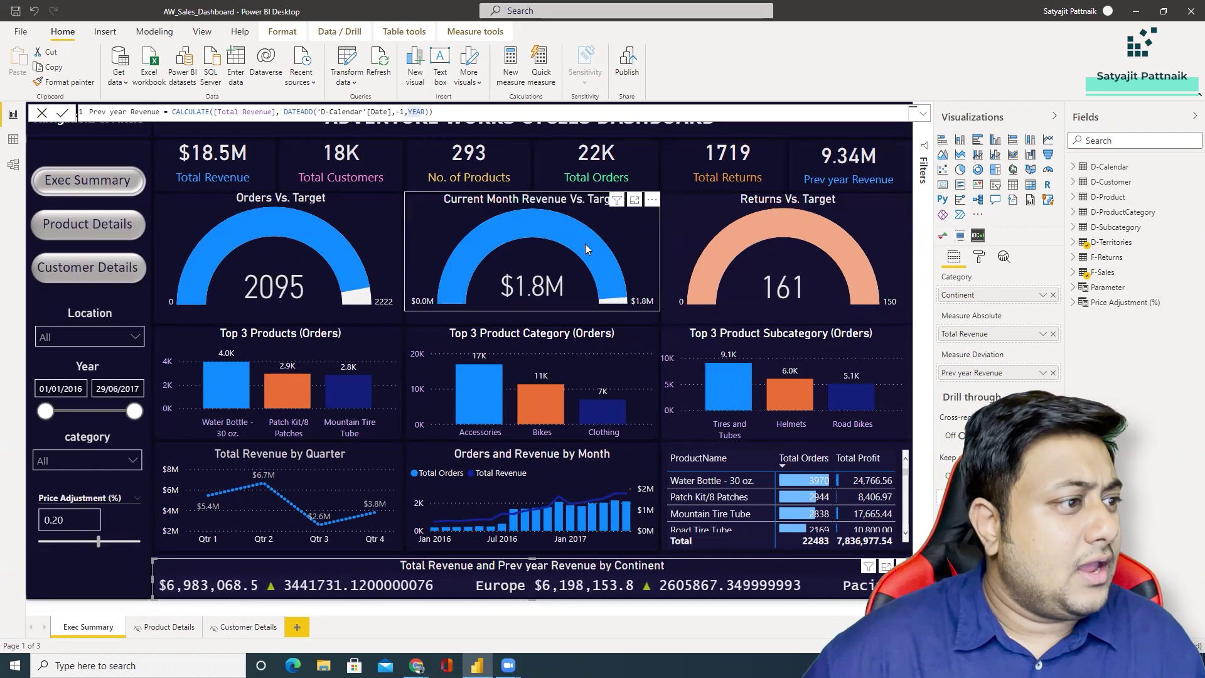
pyautogui.moveTo(585, 242)
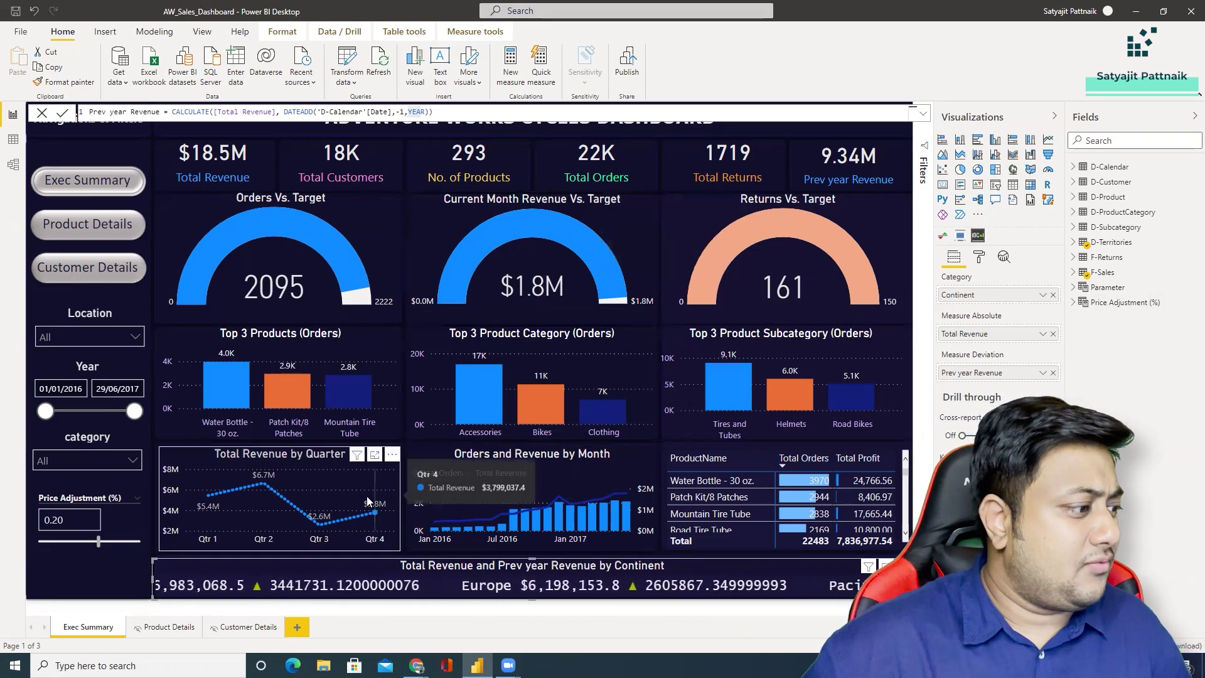
pyautogui.click(113, 581)
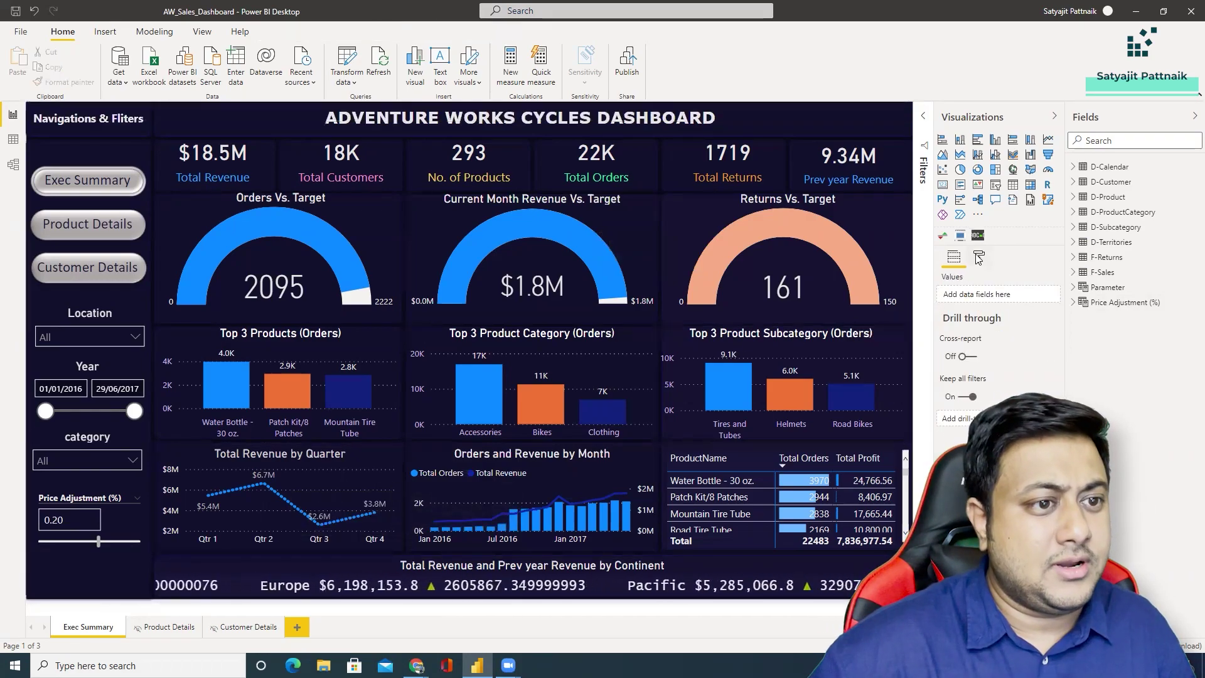
# Raise the page background transparency to grey, lower it back to dark, then return to the online report.
pyautogui.click(978, 351)
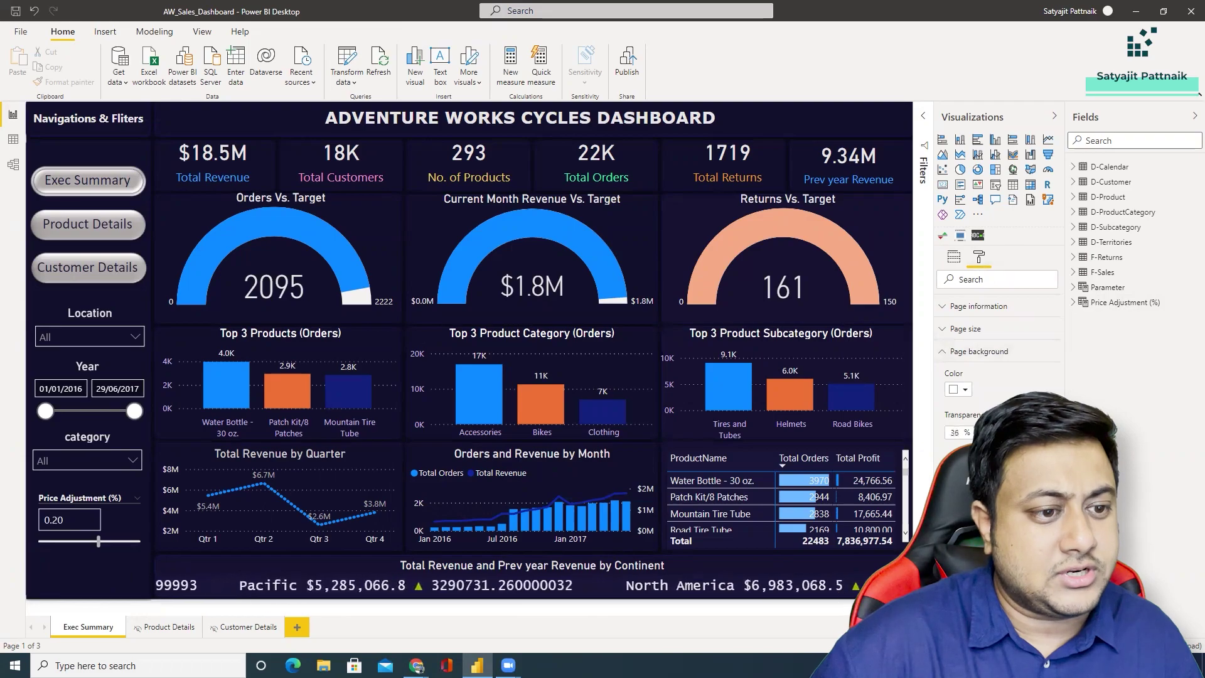
pyautogui.moveTo(944, 453); pyautogui.dragTo(1020, 453)
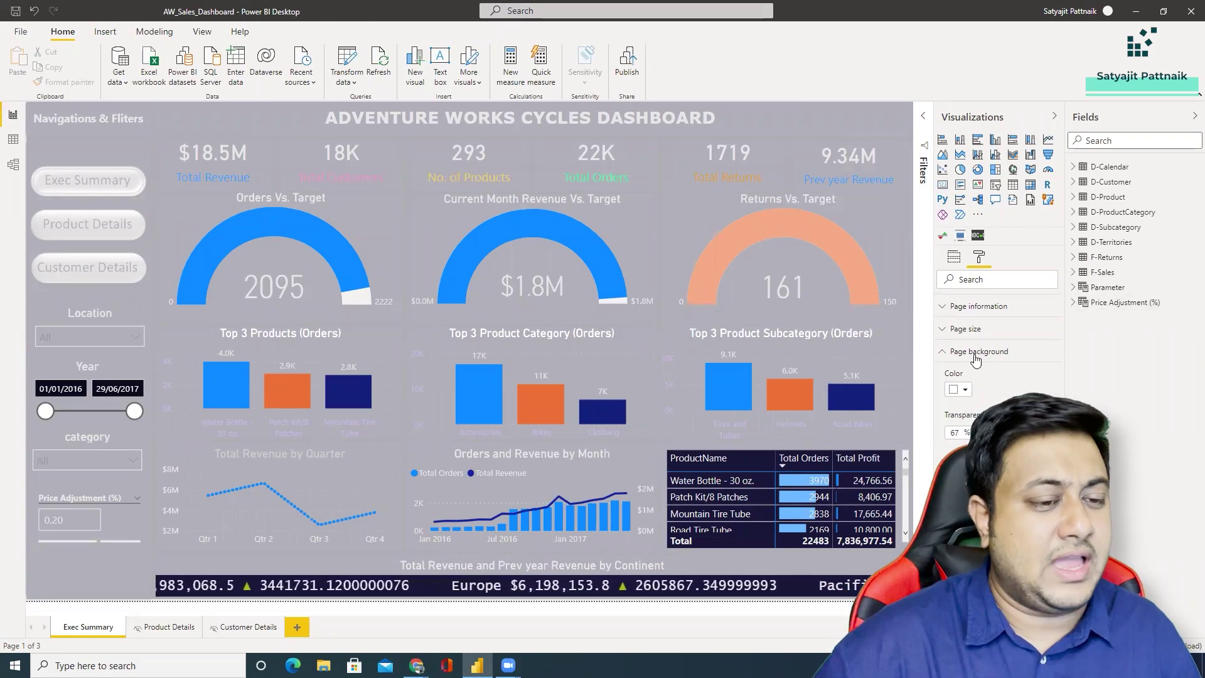
pyautogui.moveTo(1021, 453); pyautogui.dragTo(970, 454)
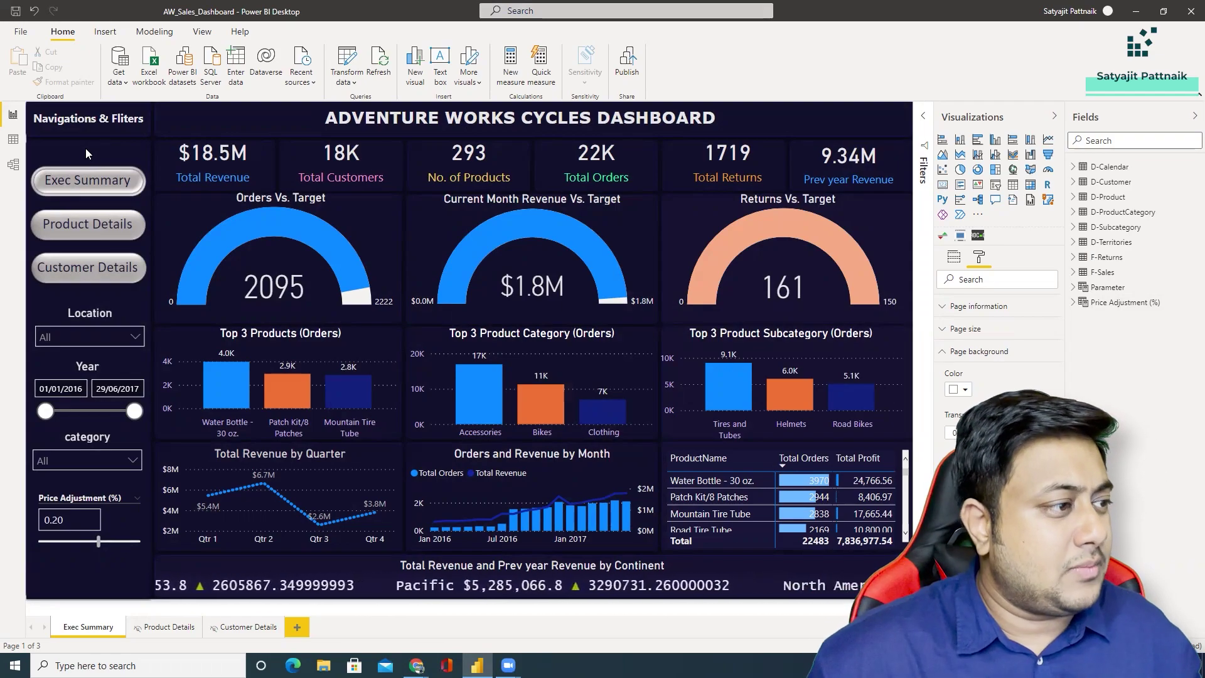
pyautogui.hotkey('alt', 'Tab')
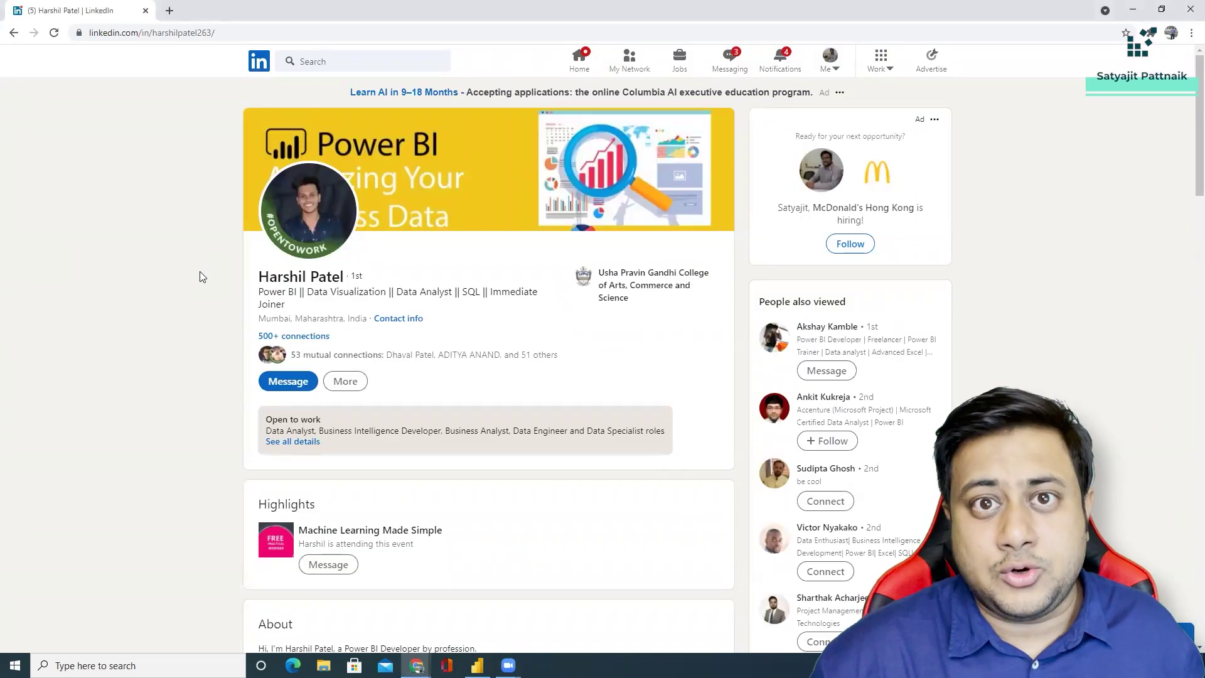
pyautogui.hotkey('alt', 'Tab')
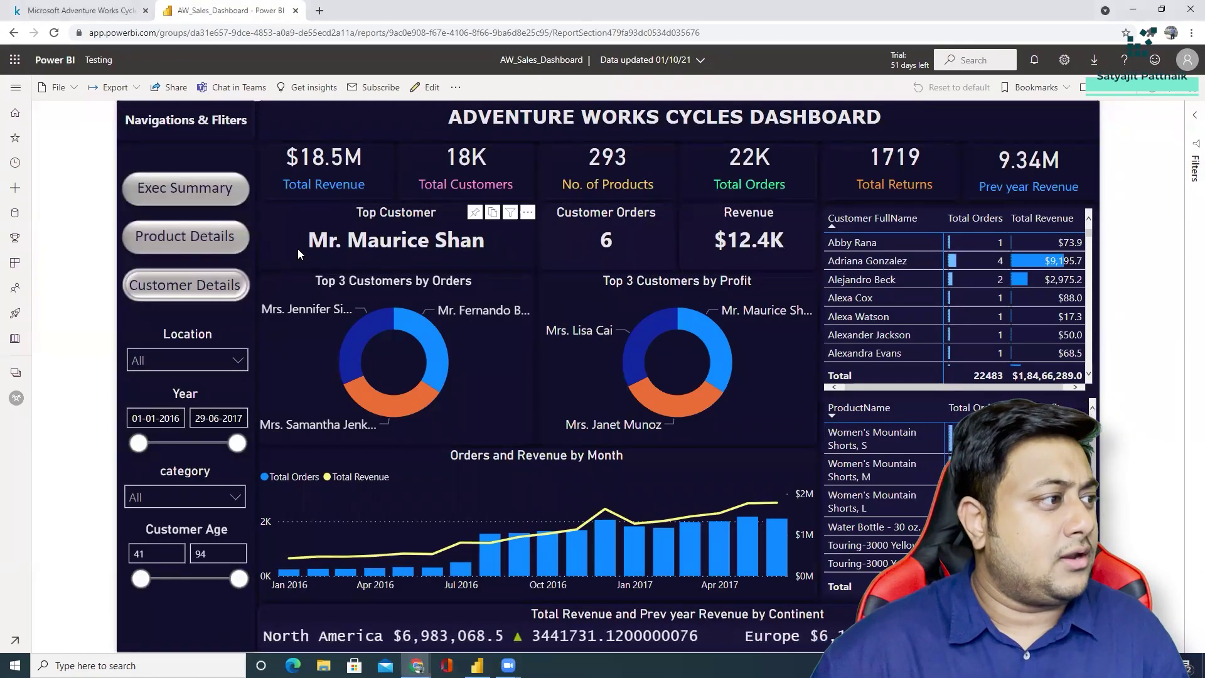
# Show the Product Details page of the online AW_Sales_Dashboard report.
pyautogui.click(178, 248)
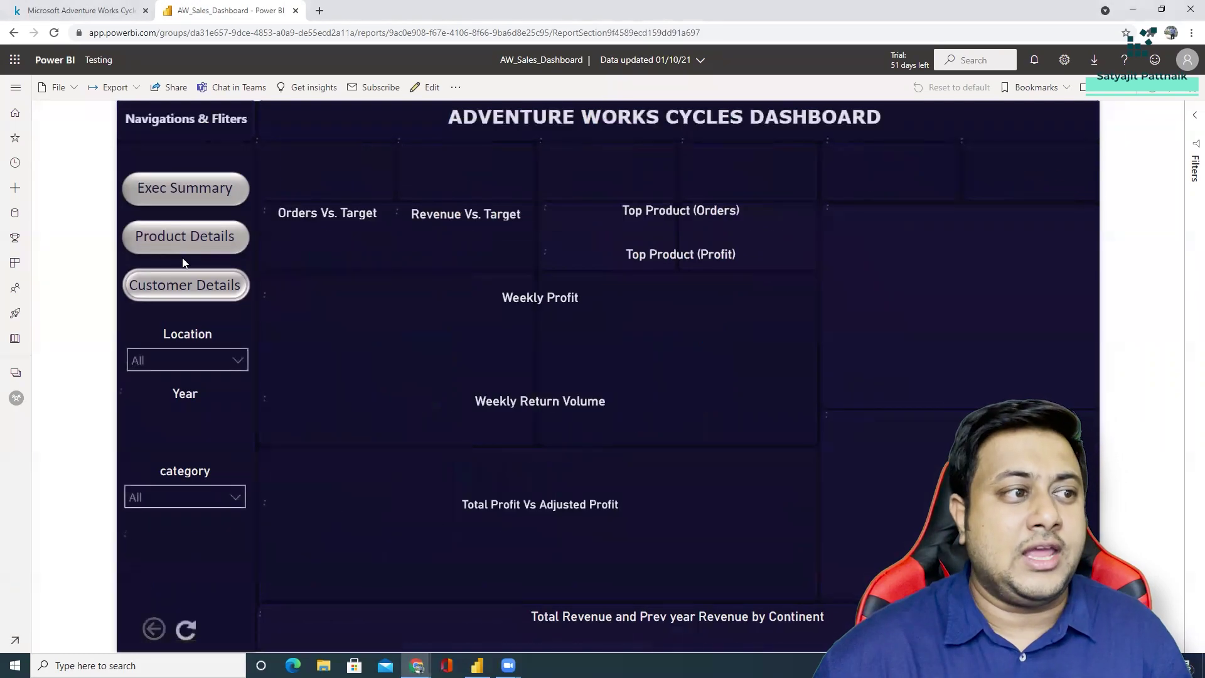